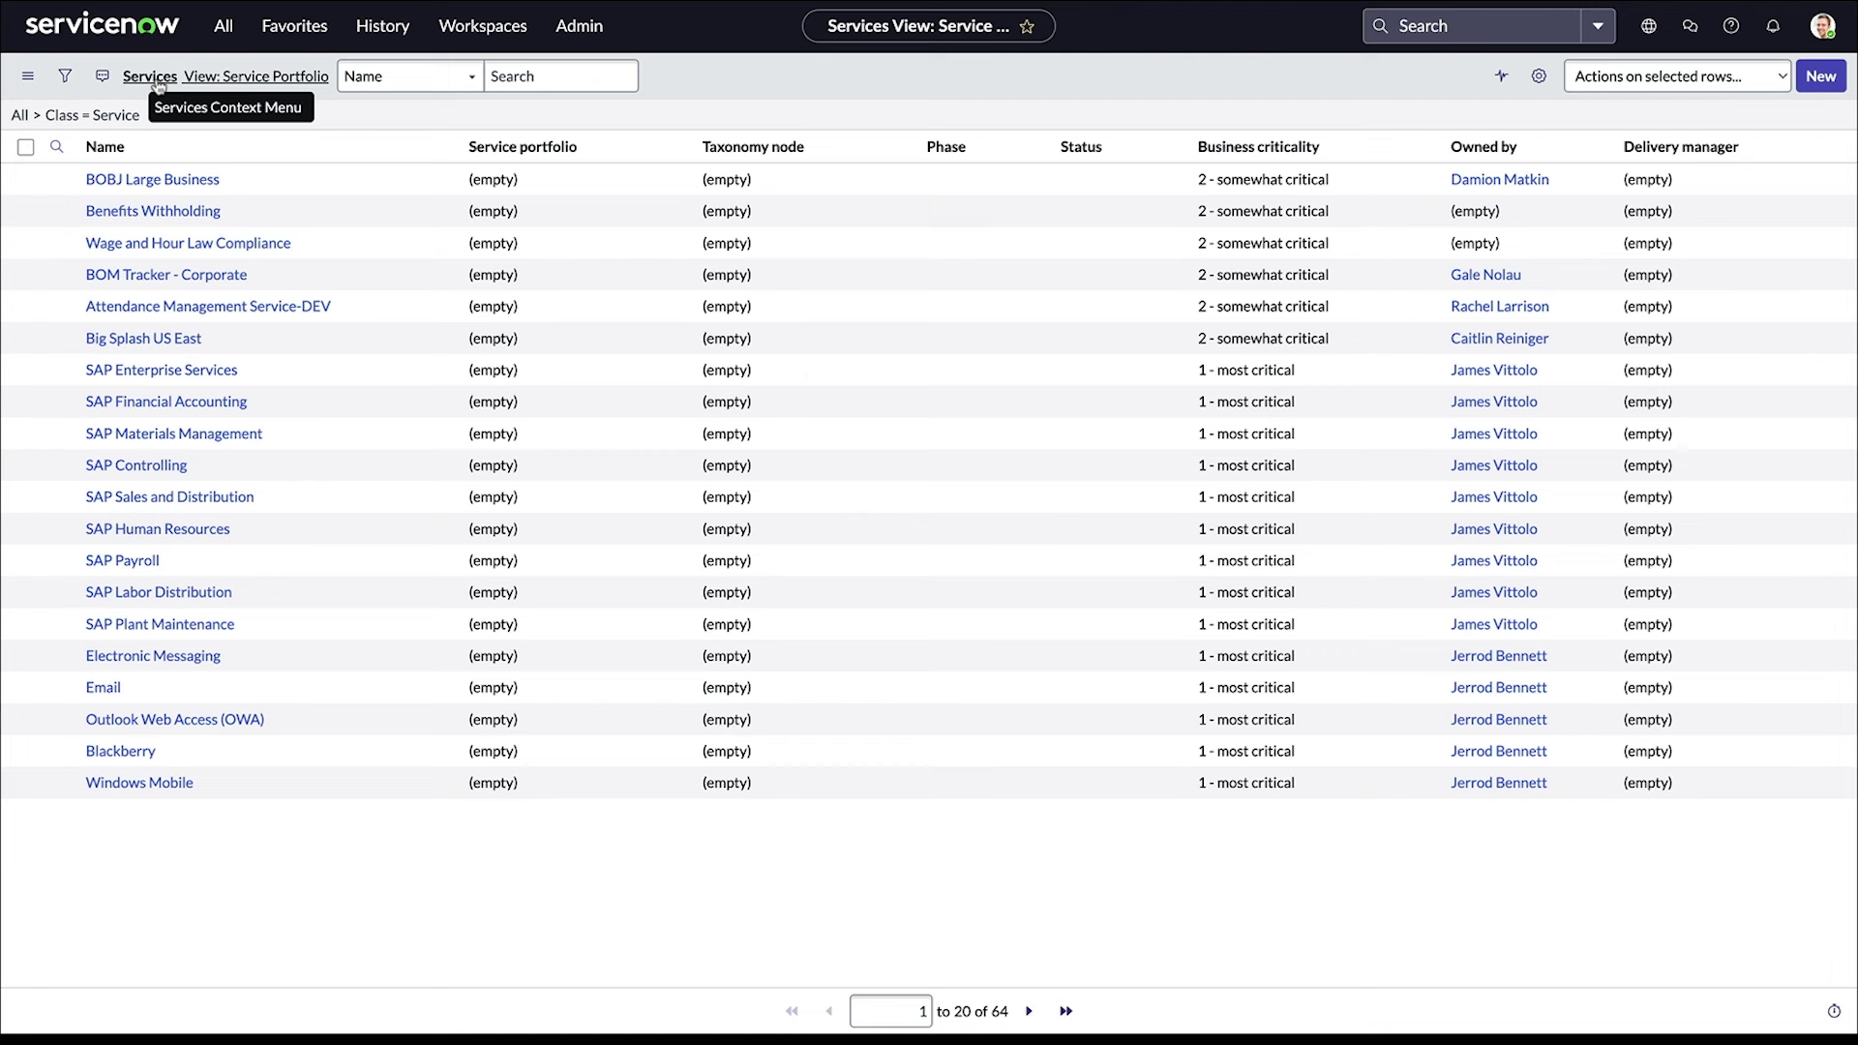
- Reload the Services portfolio list from the services-filtered navigation menu
click(223, 26)
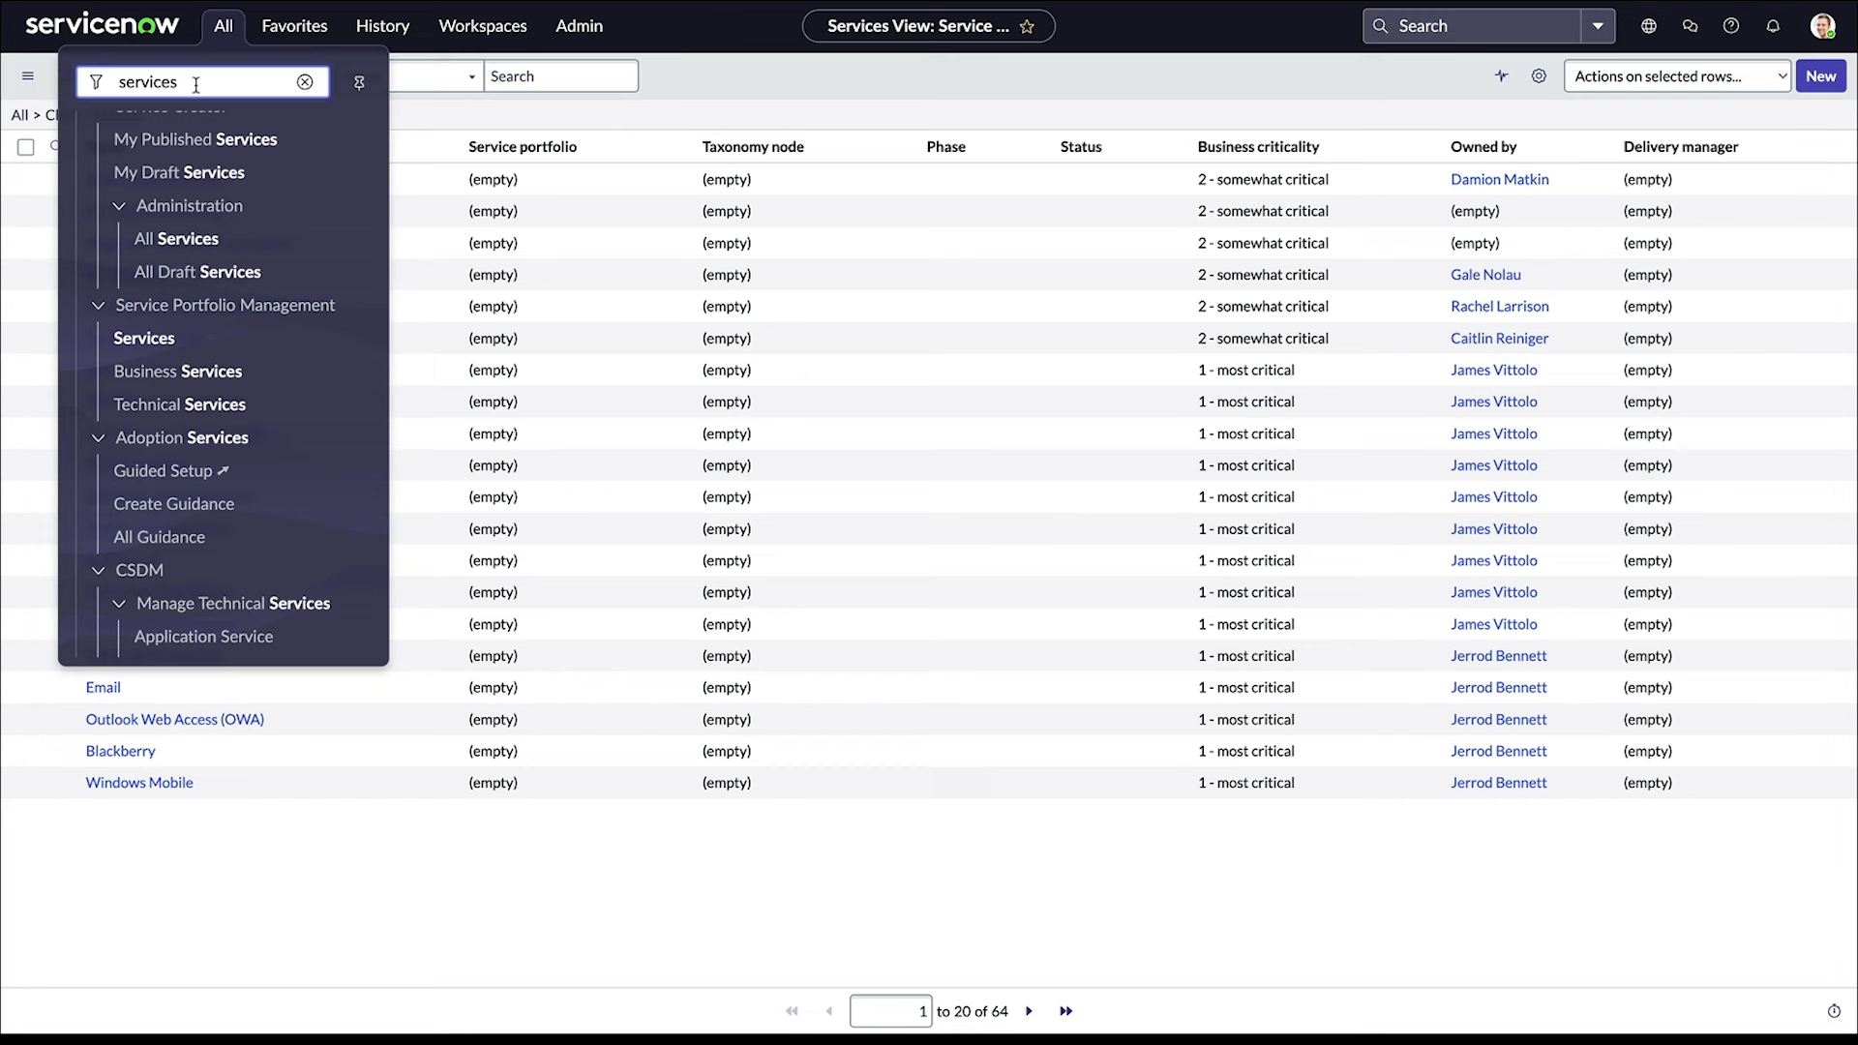
scroll(192, 406, up, 1)
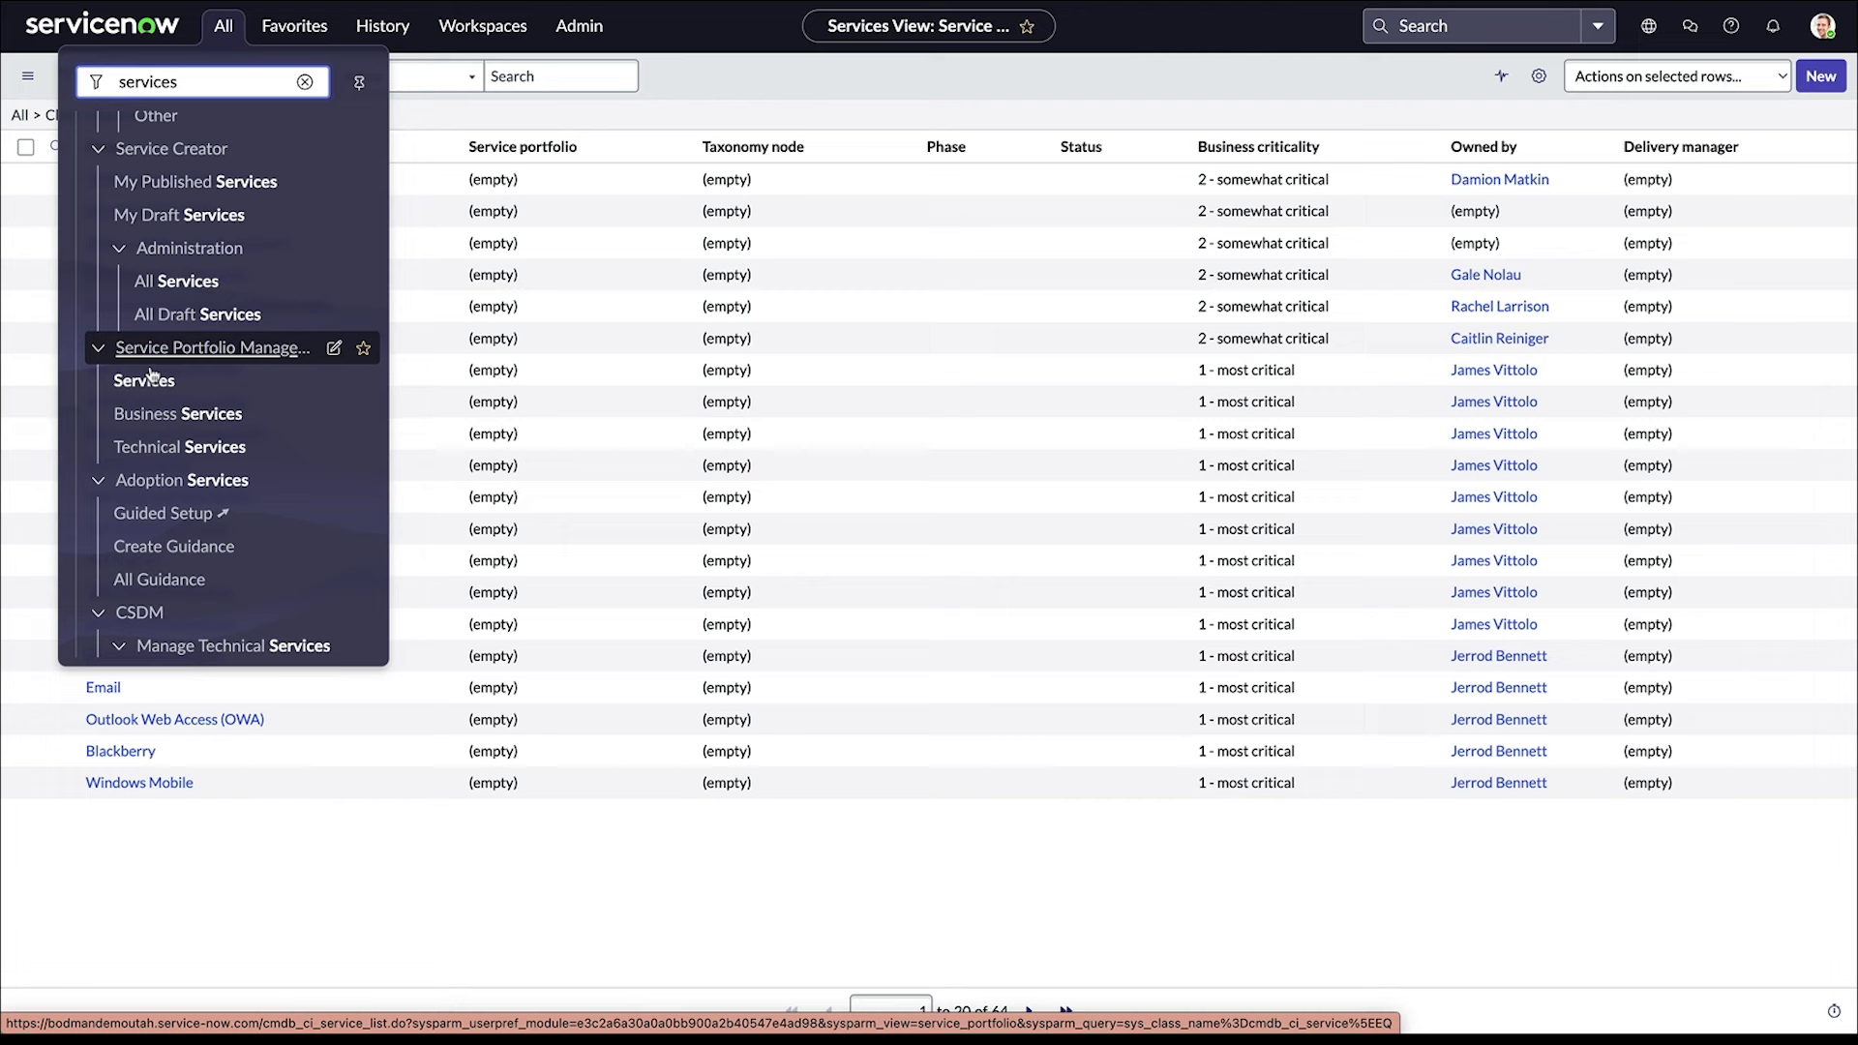
click(386, 910)
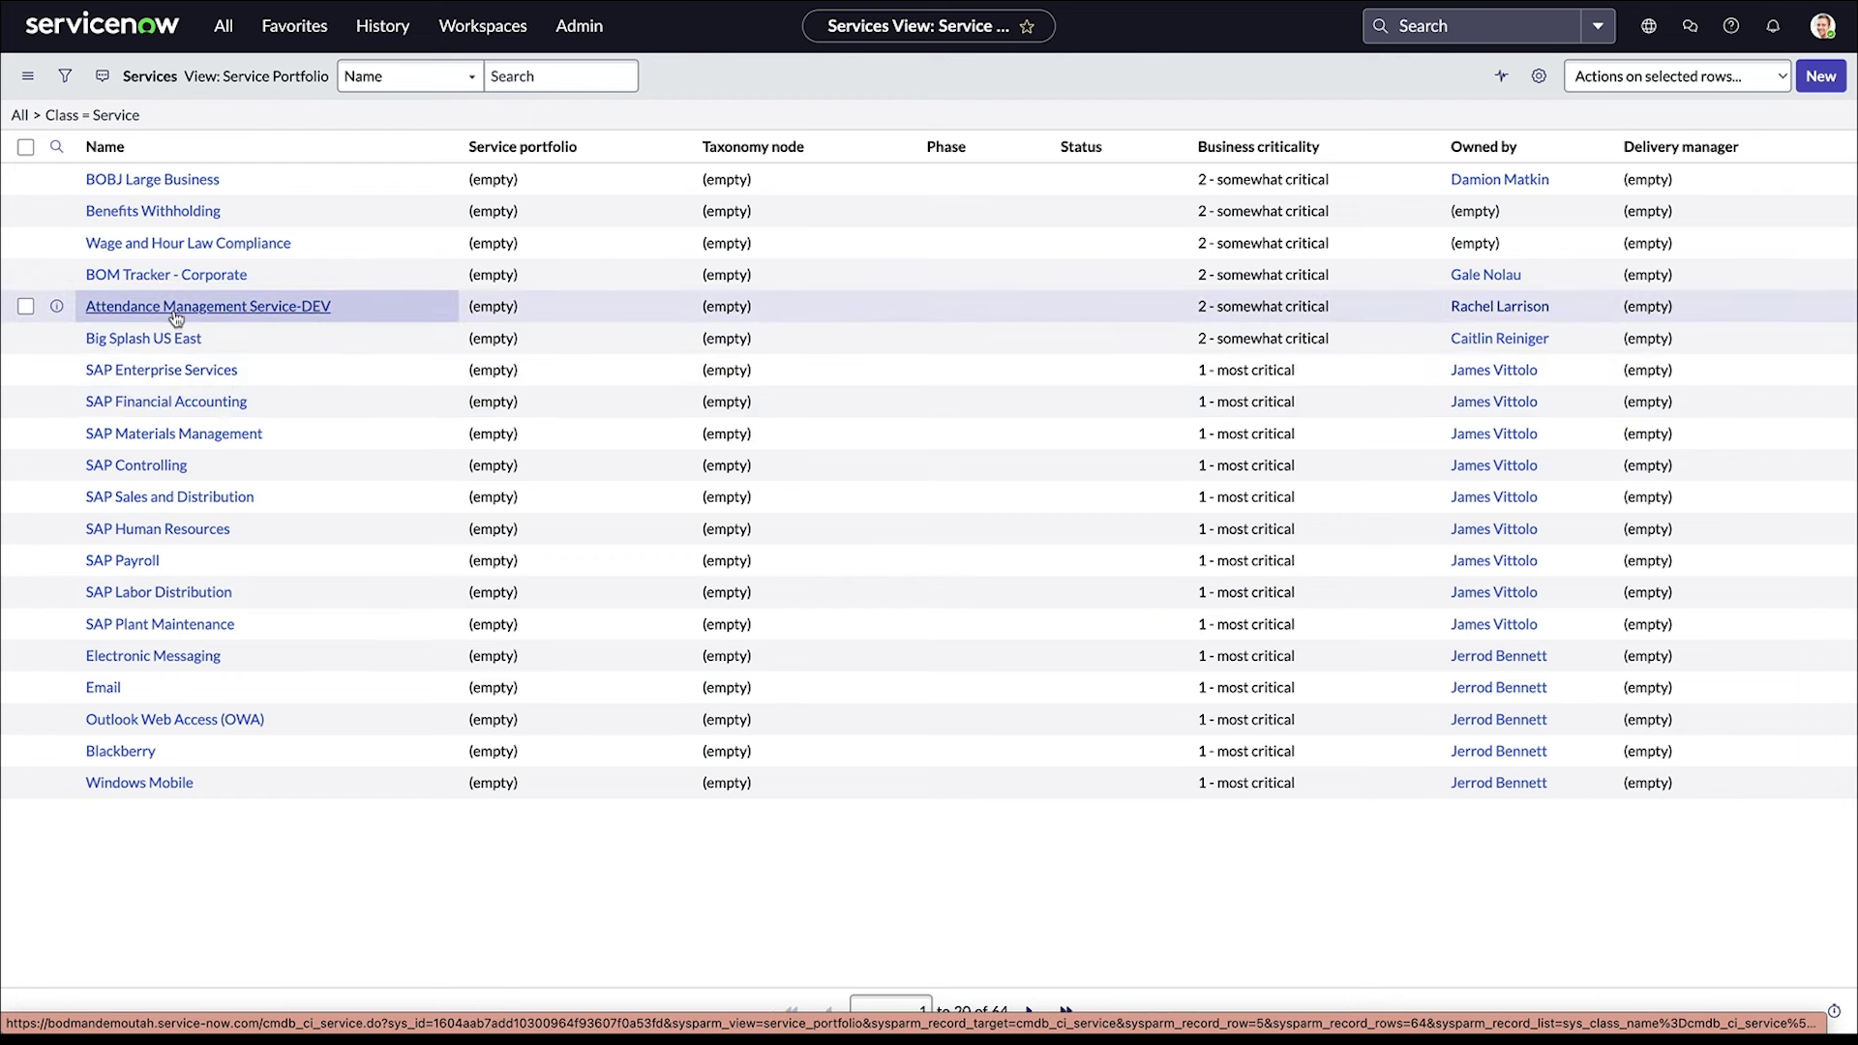
- Open the Attendance Management Service-DEV record and review its classification and capabilities
click(284, 307)
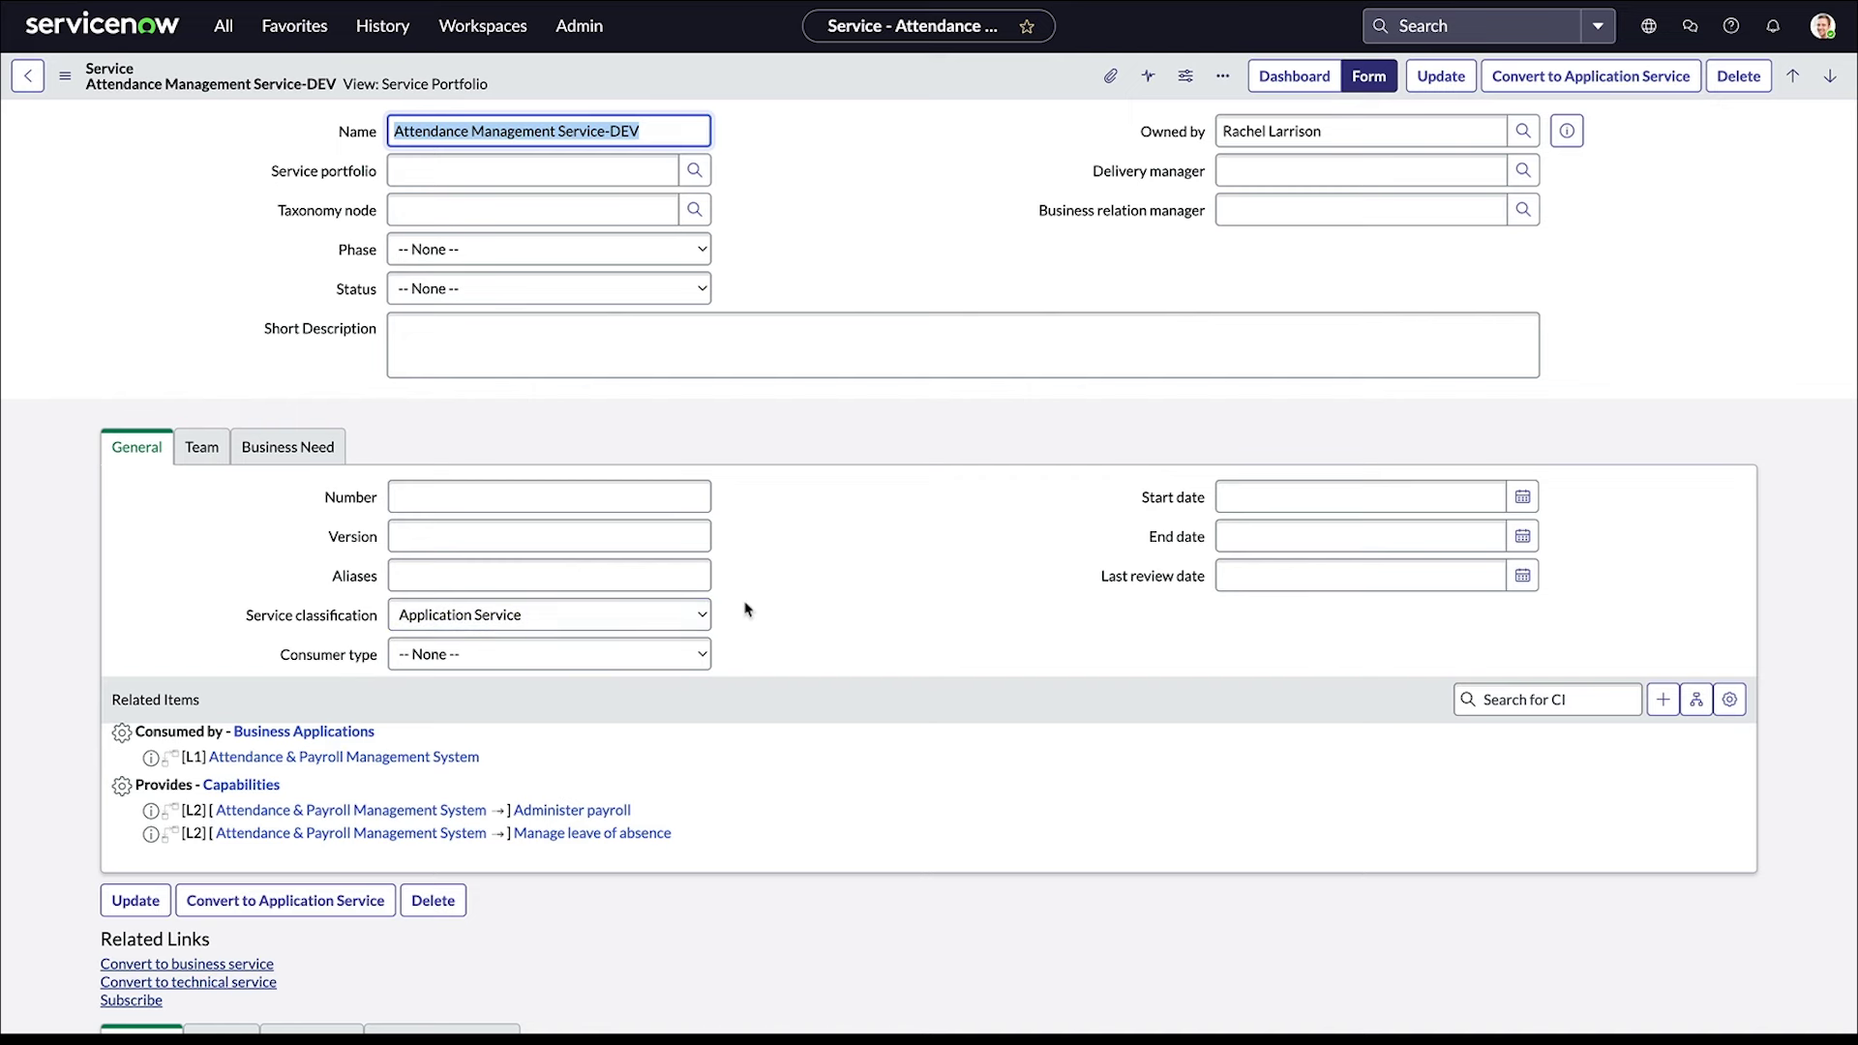
scroll(773, 610, down, 1)
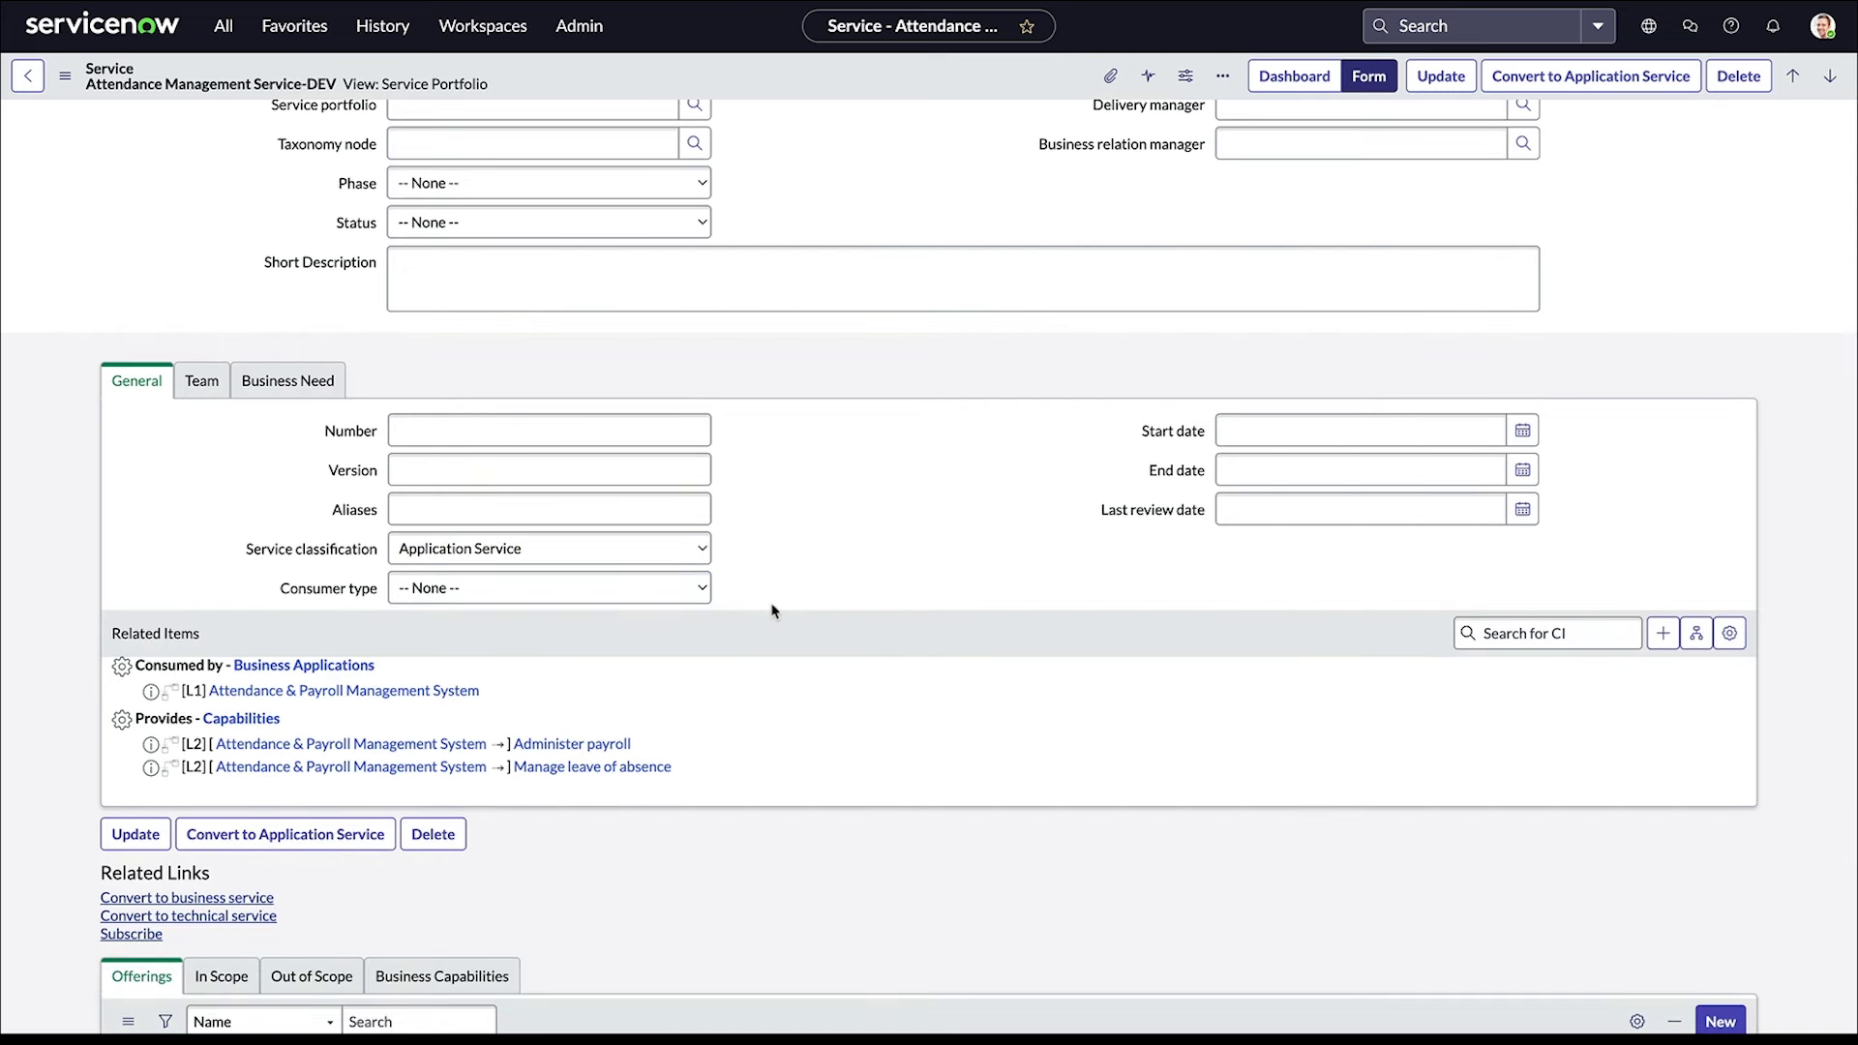
scroll(772, 610, down, 1)
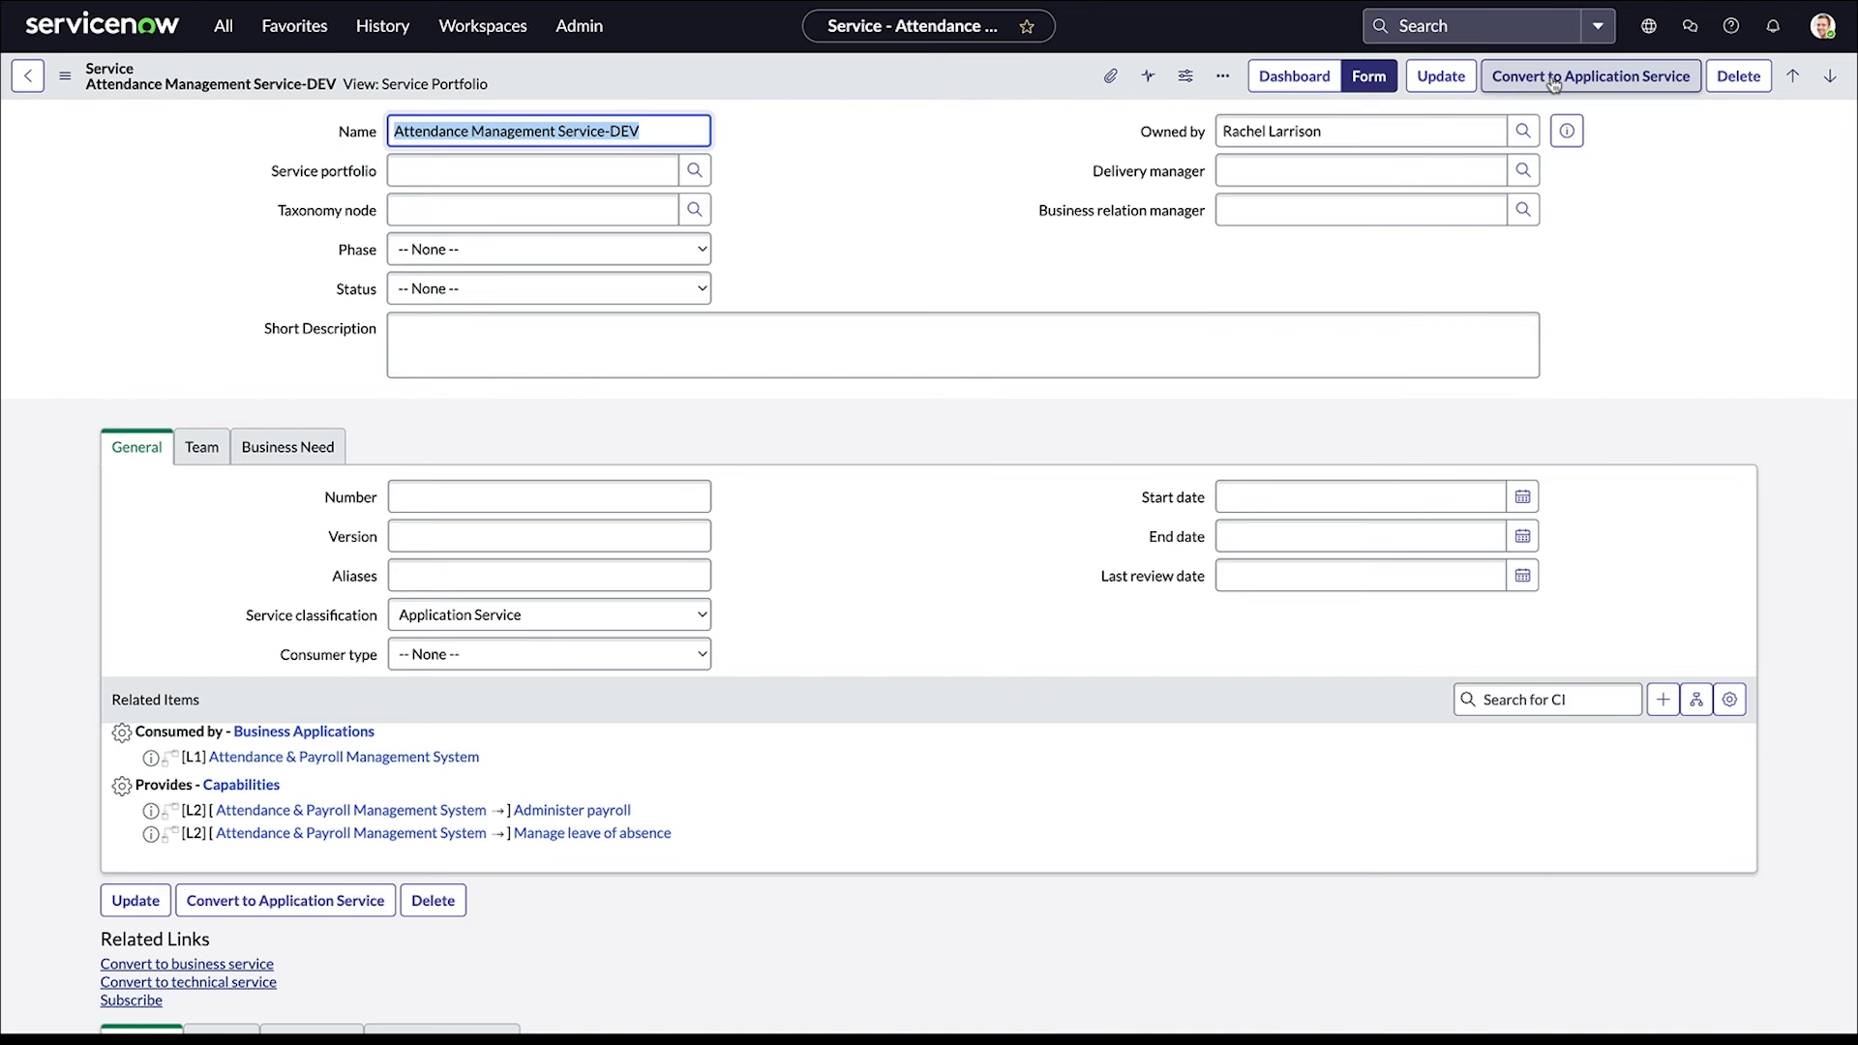
- Convert Attendance Management Service-DEV to an application service at 5 levels and confirm
click(1552, 81)
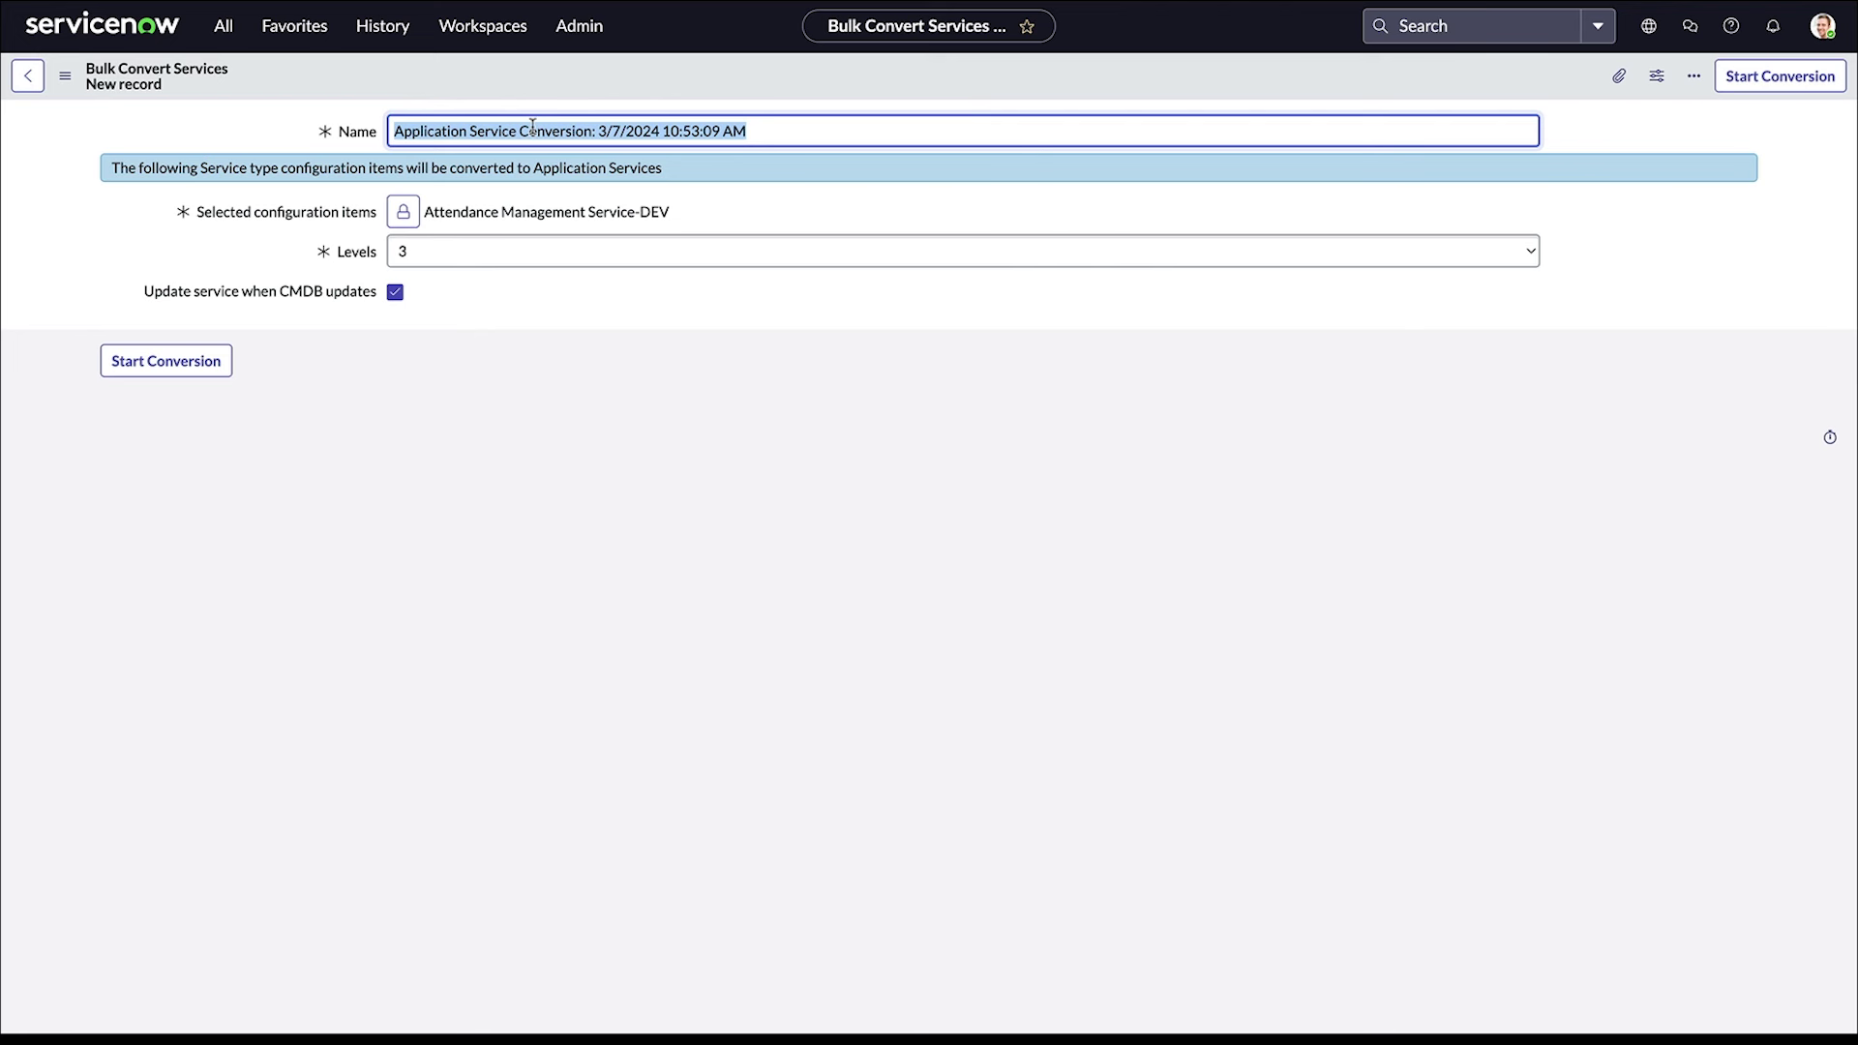
click(763, 128)
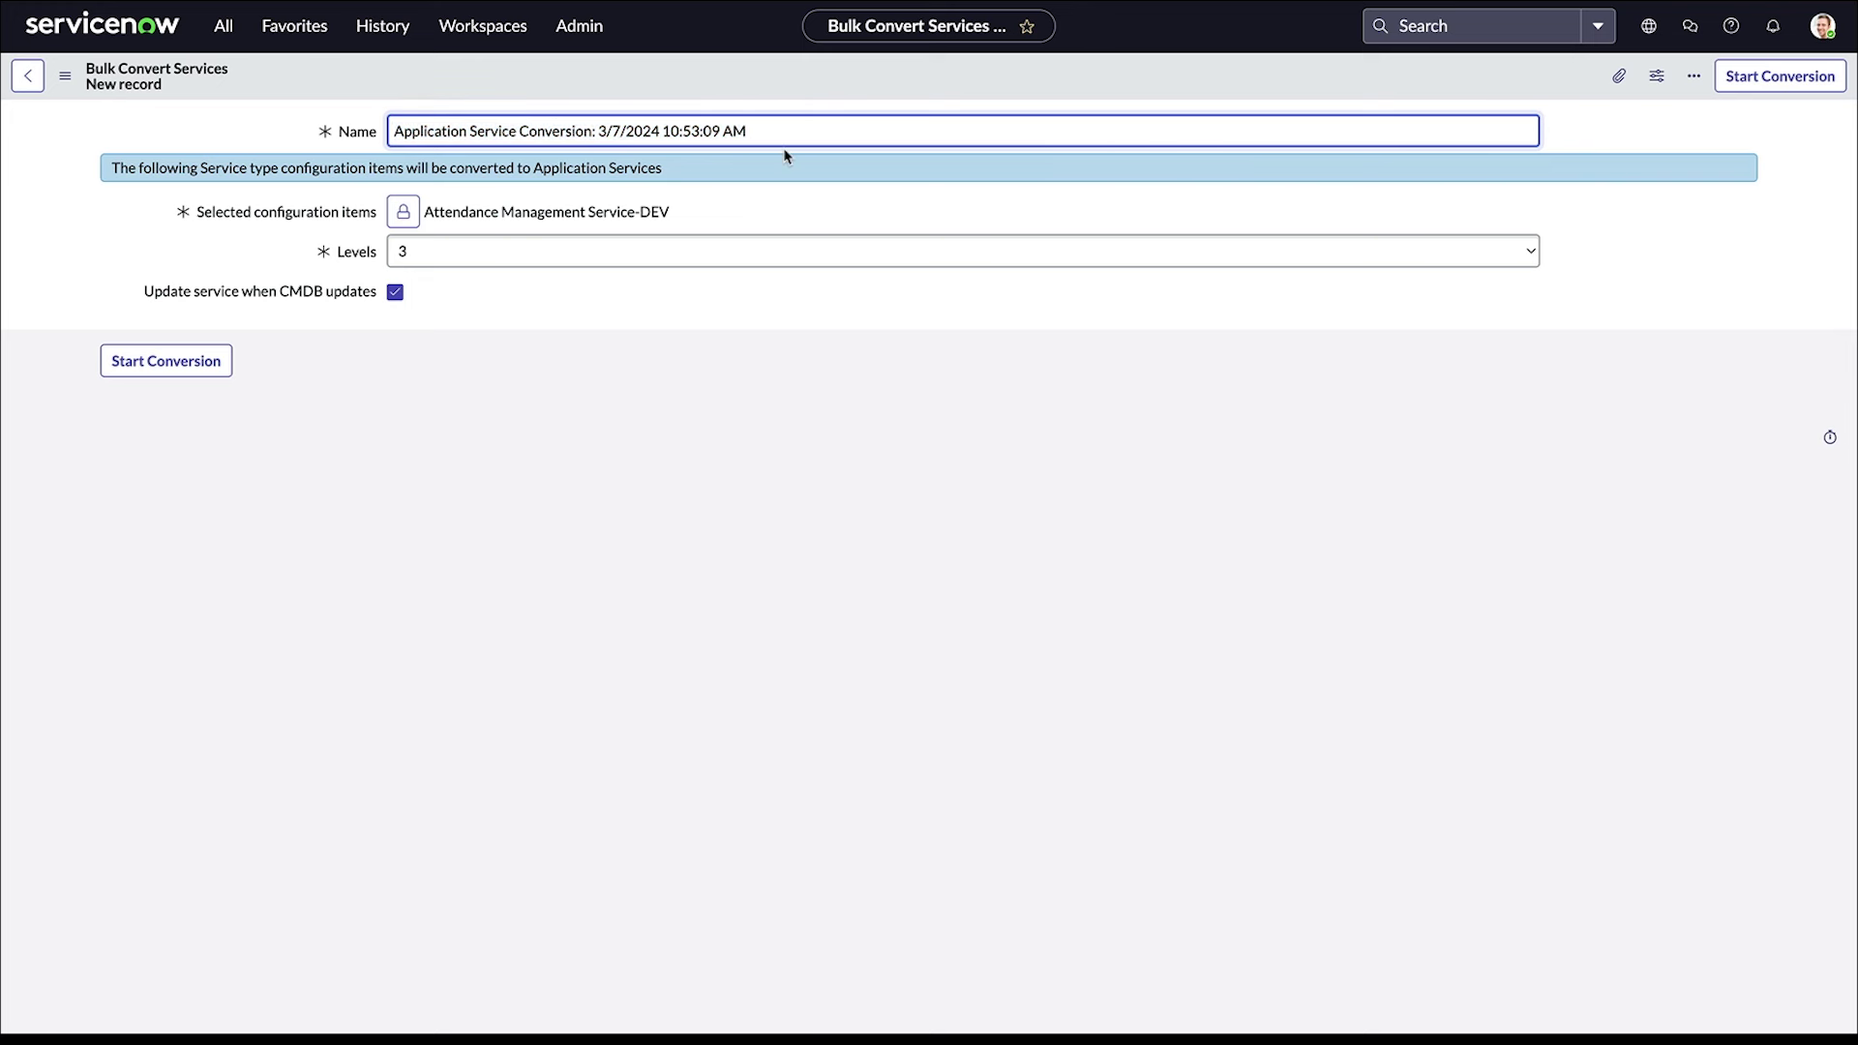
click(449, 253)
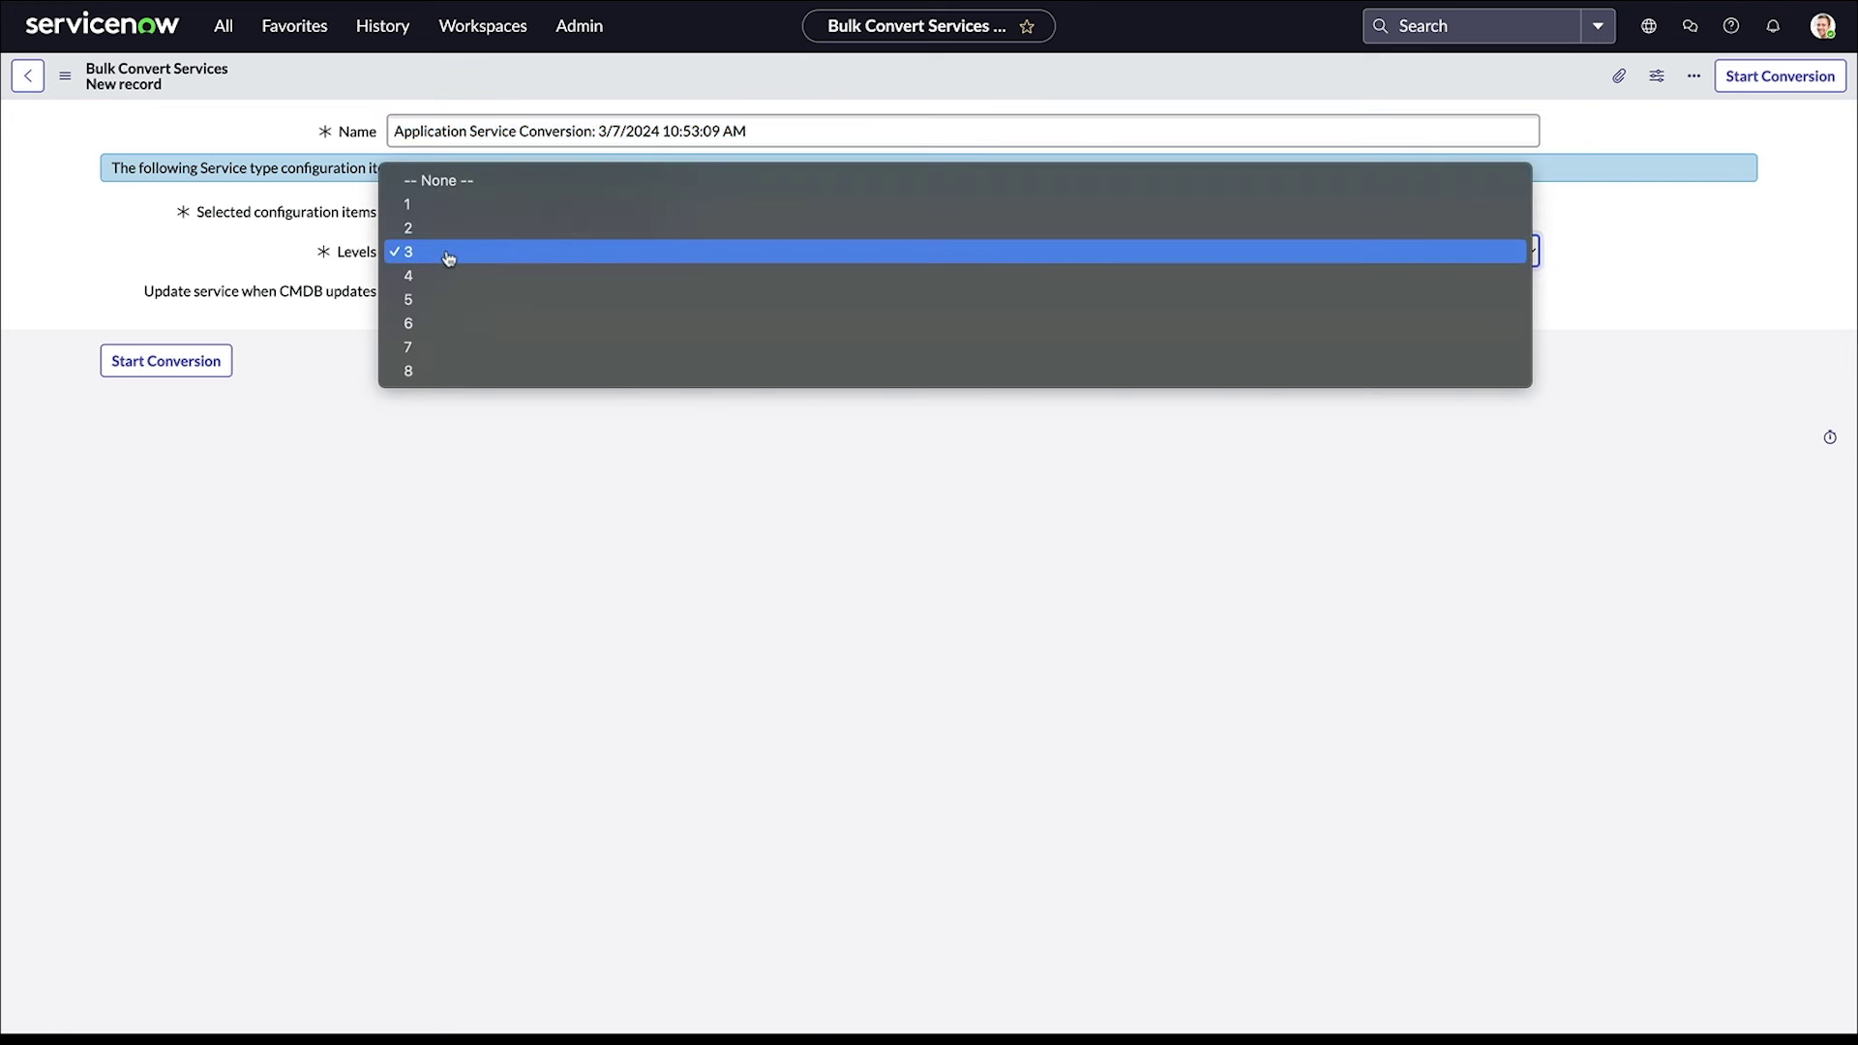
click(440, 300)
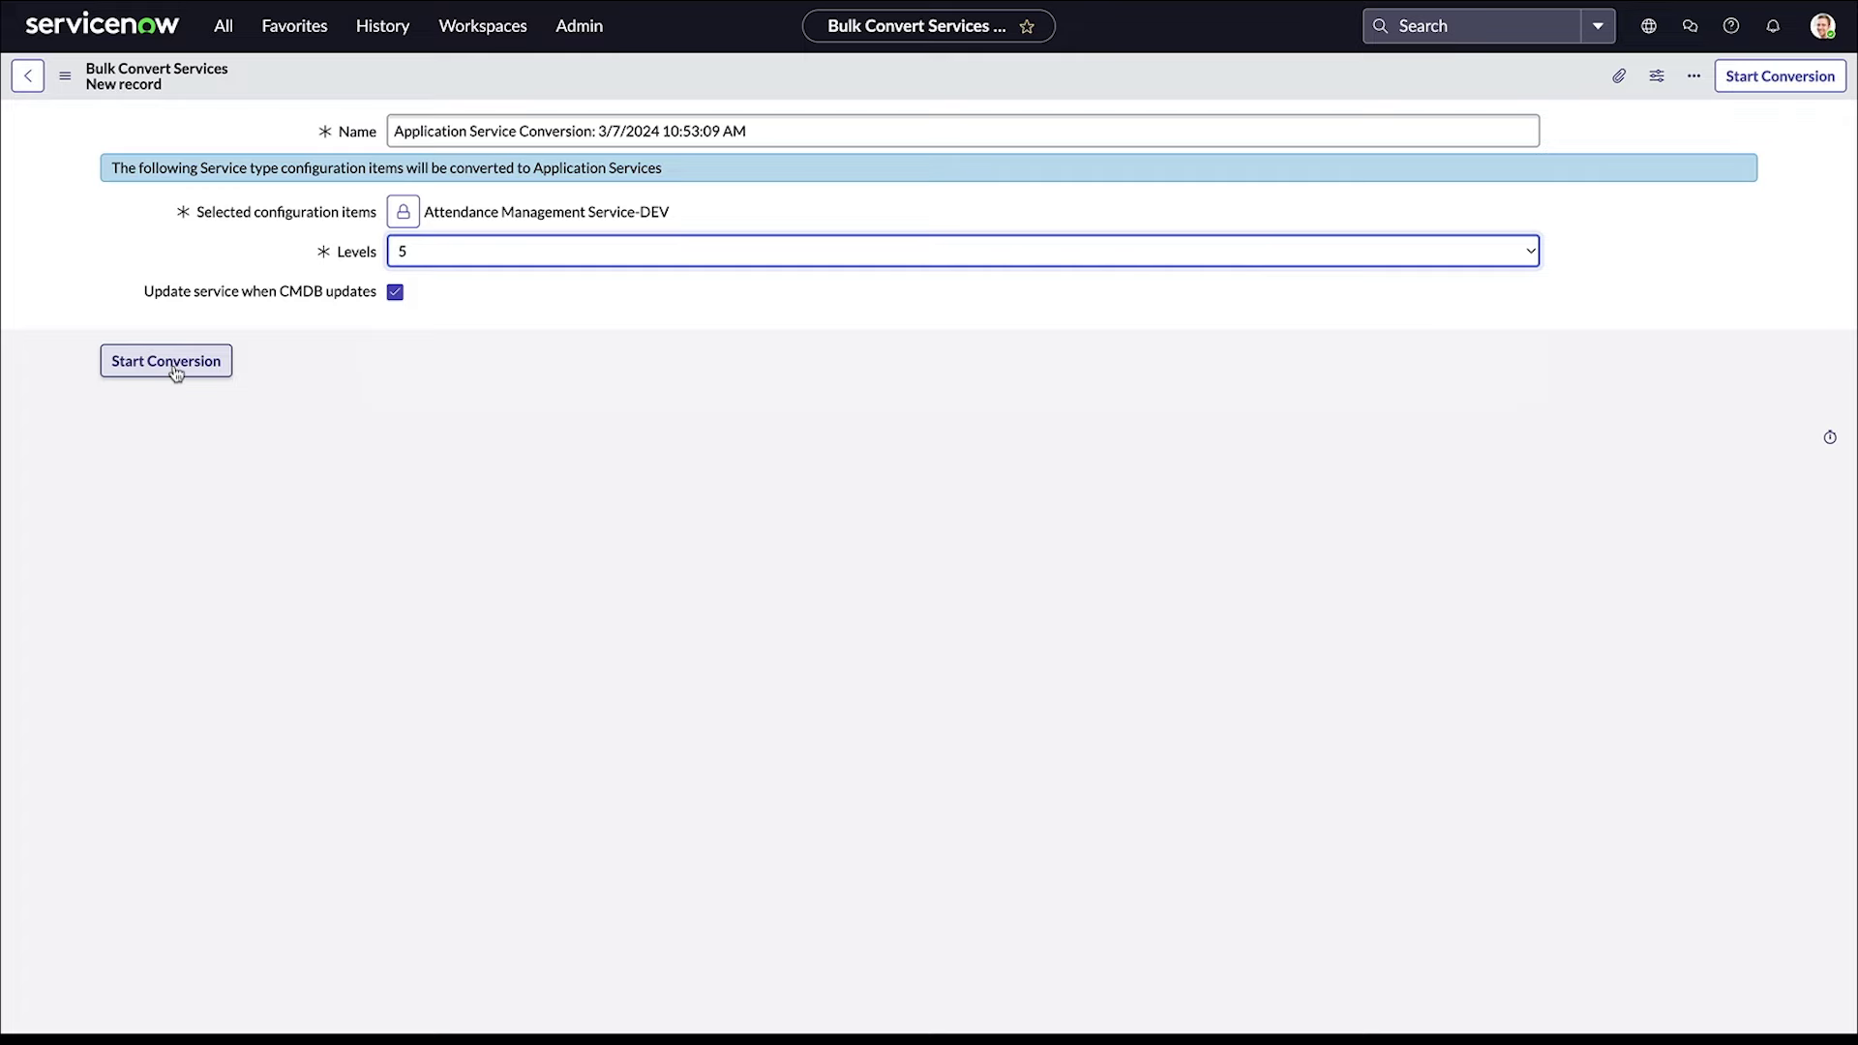
click(174, 373)
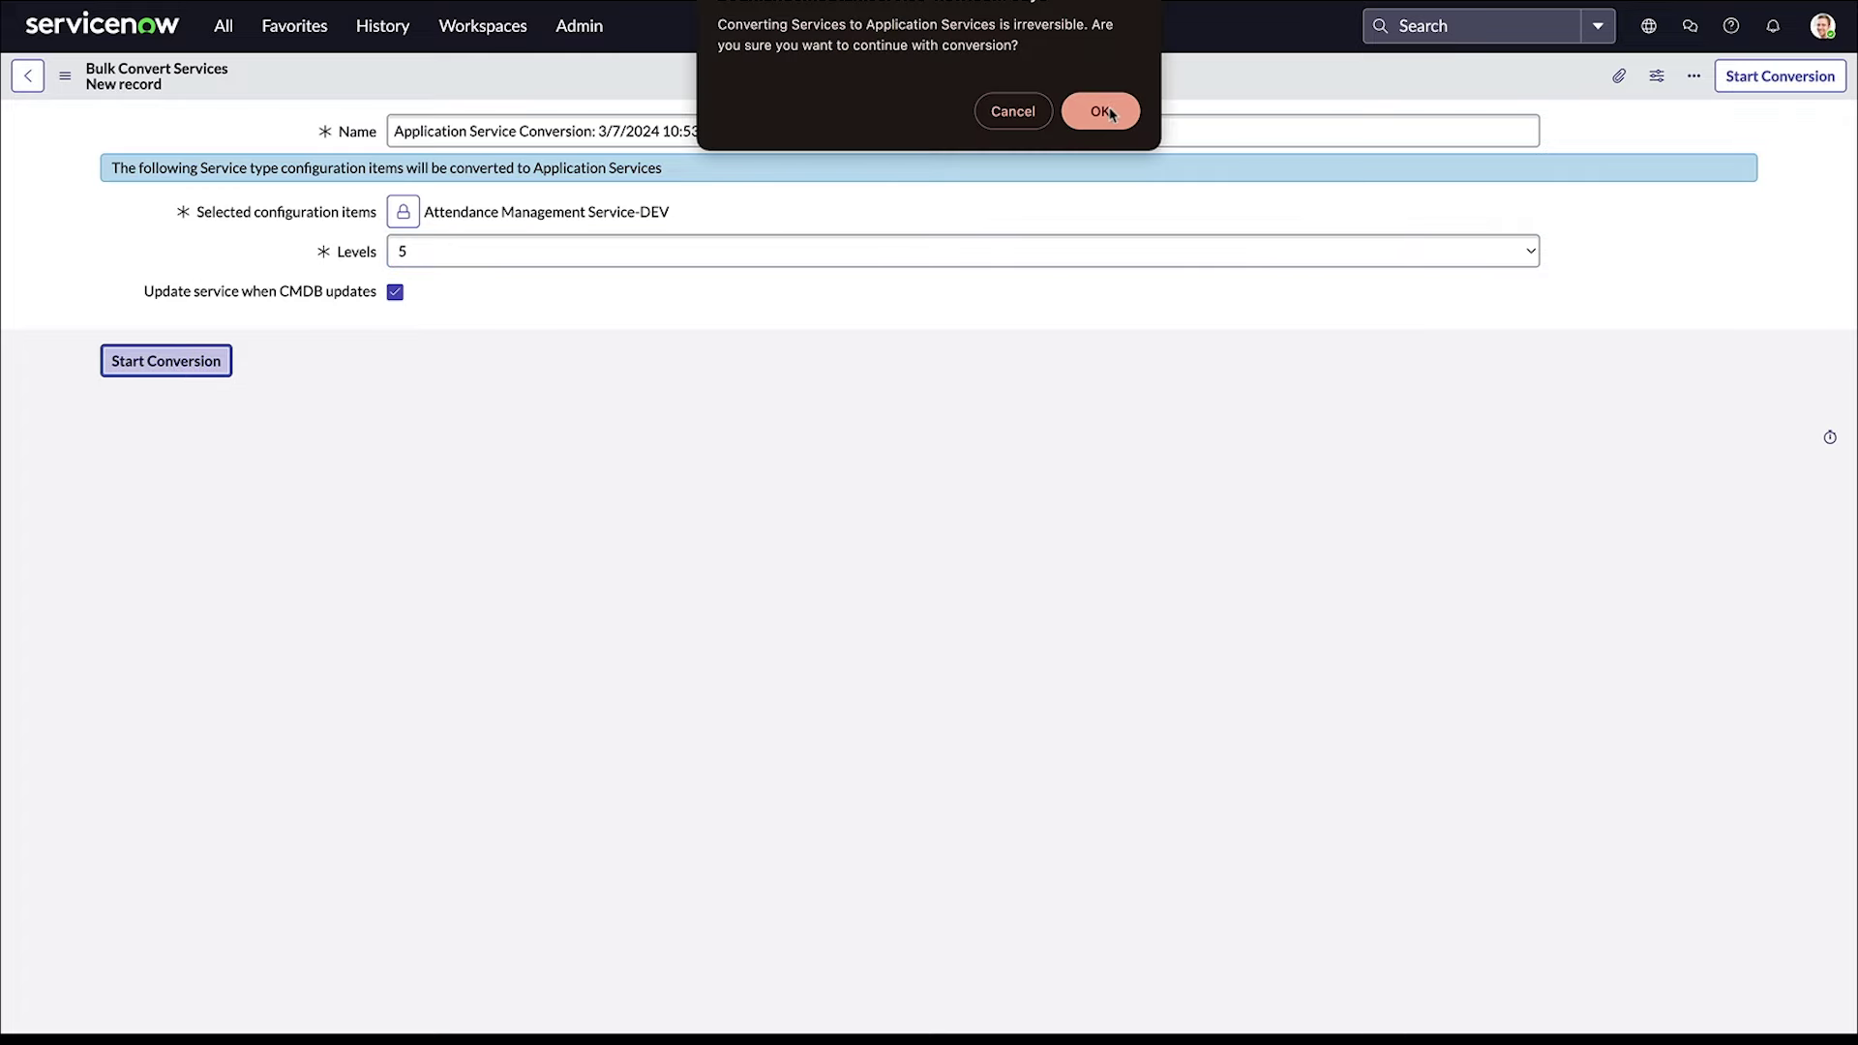
click(1103, 114)
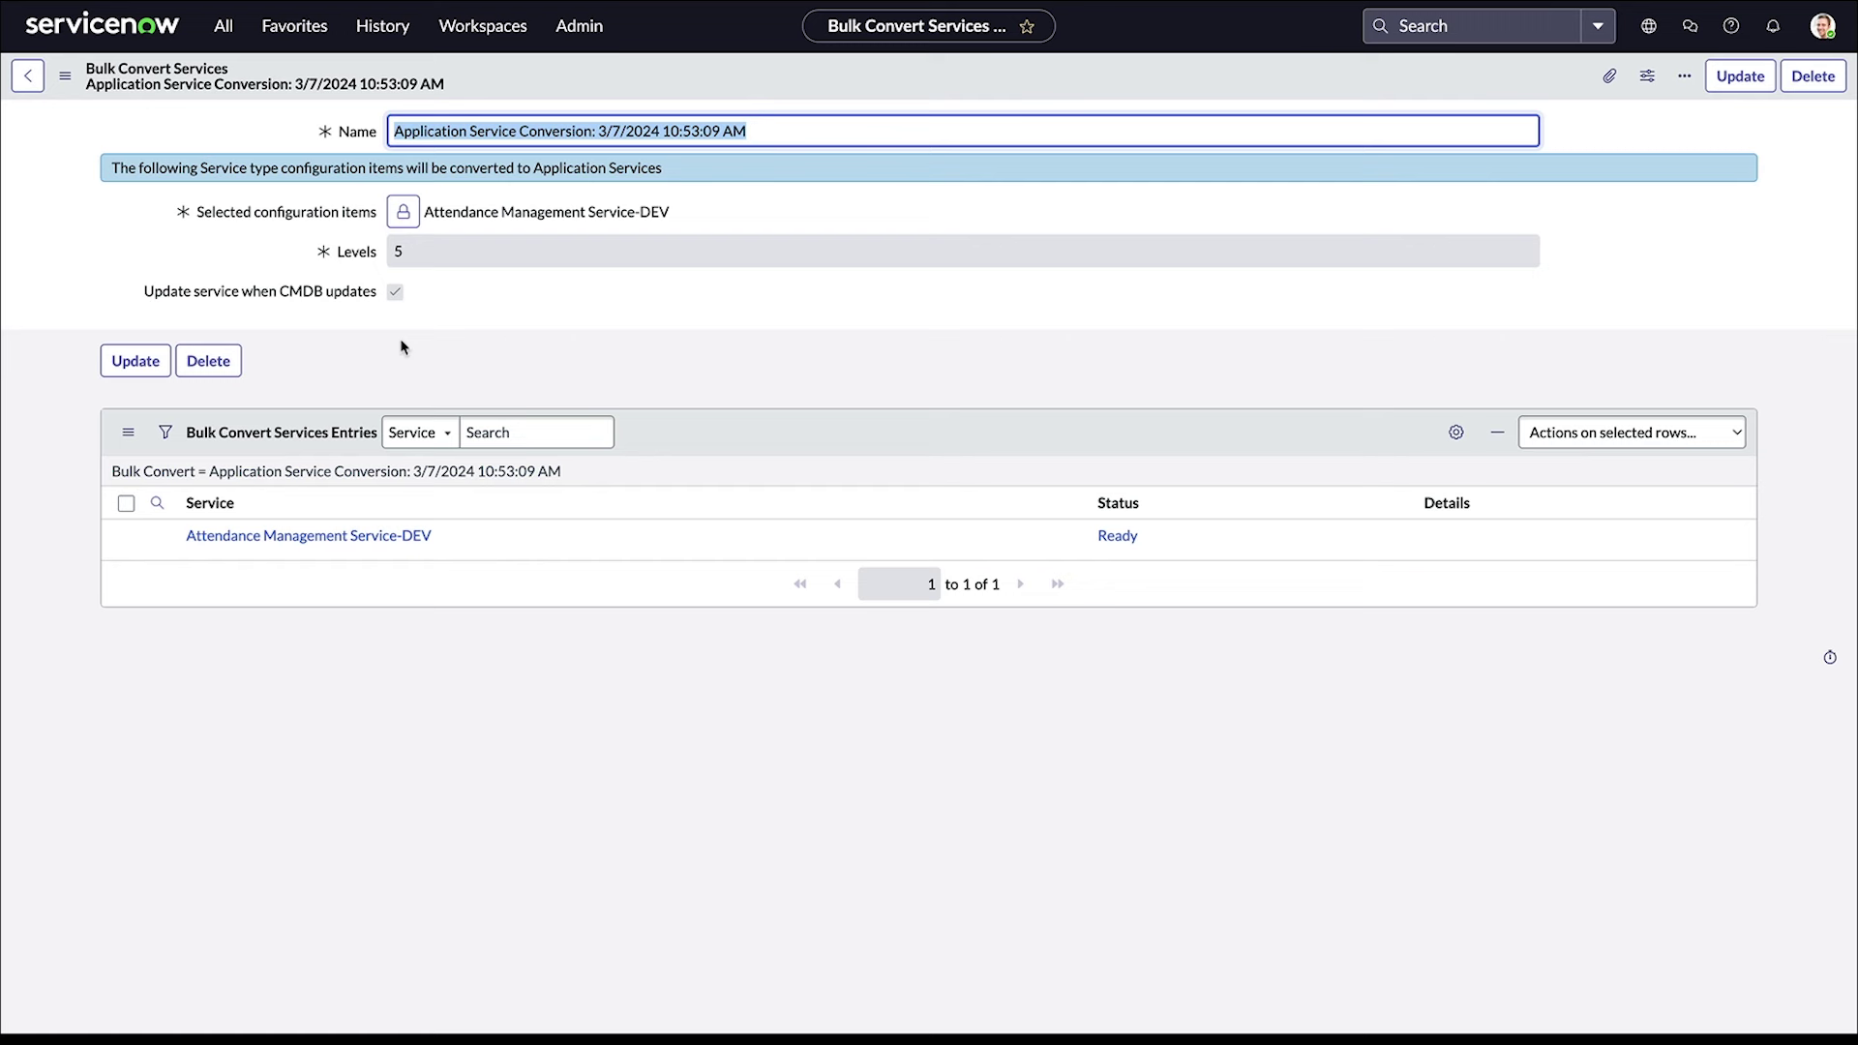
- Open the Services list and switch it to Default view
click(224, 27)
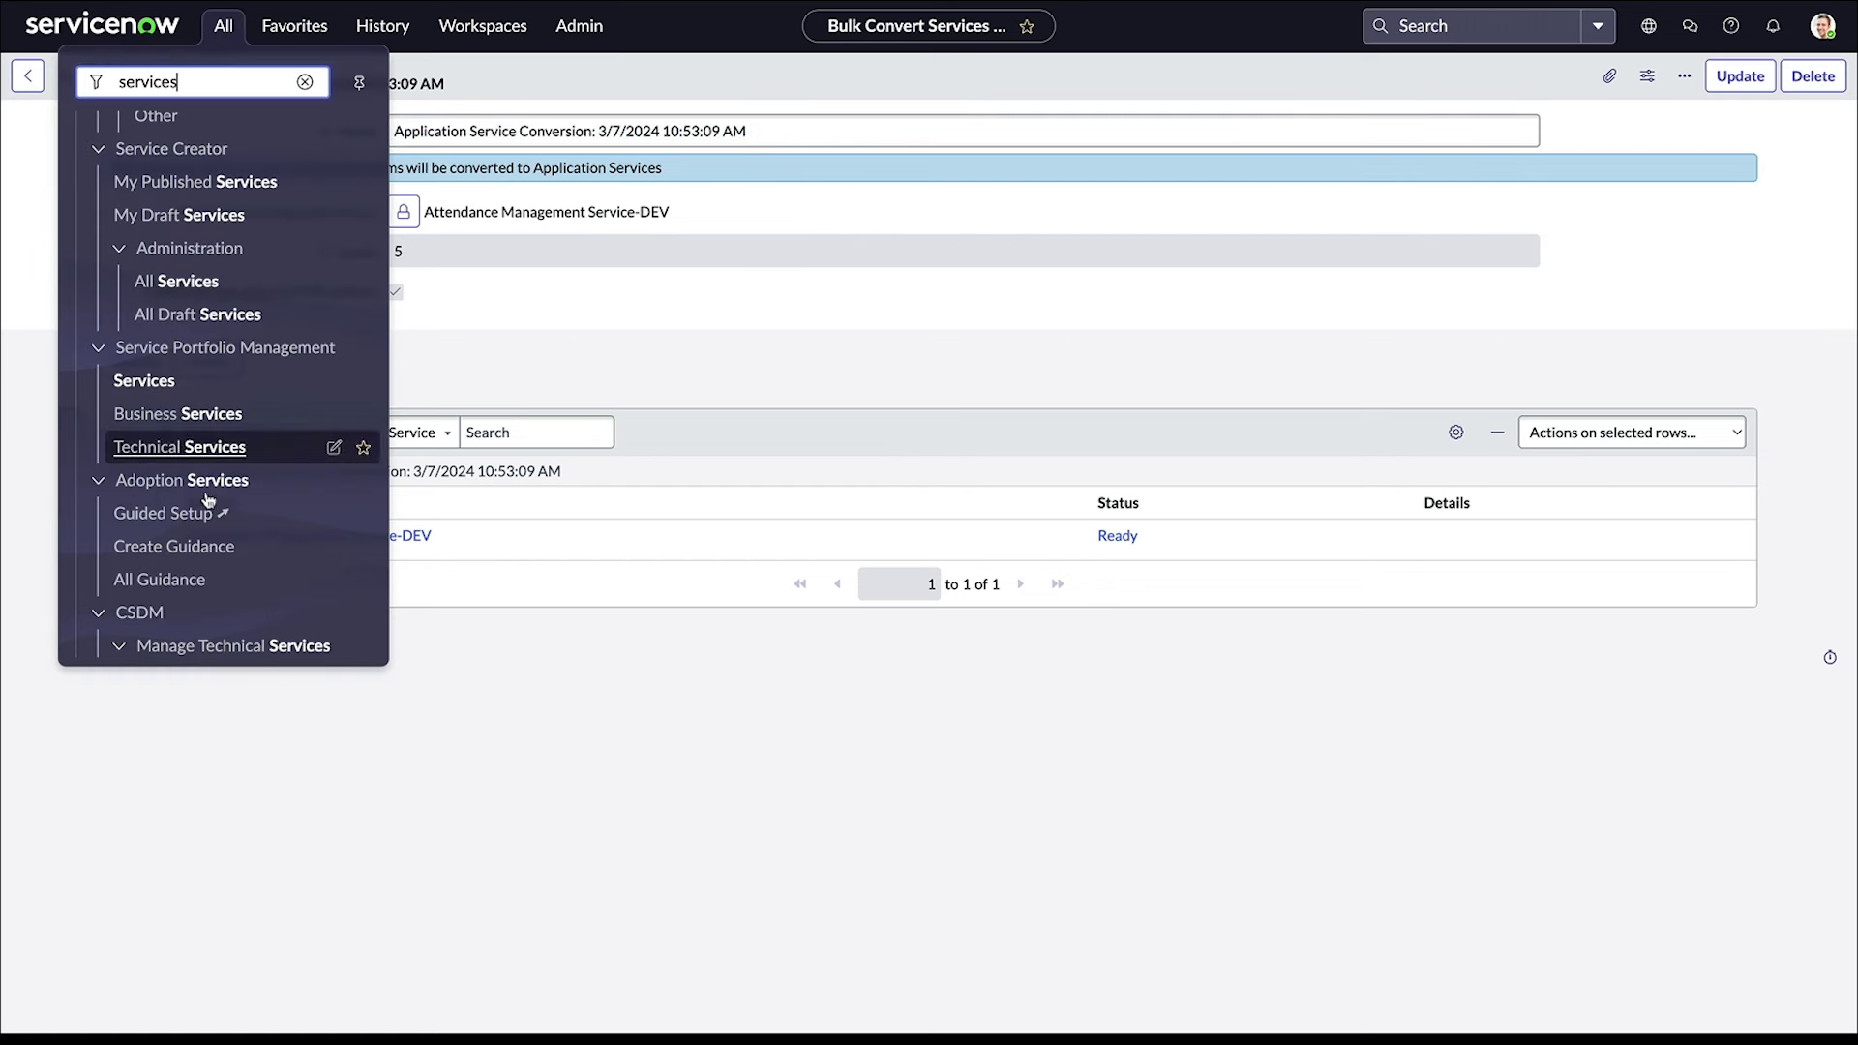
click(143, 384)
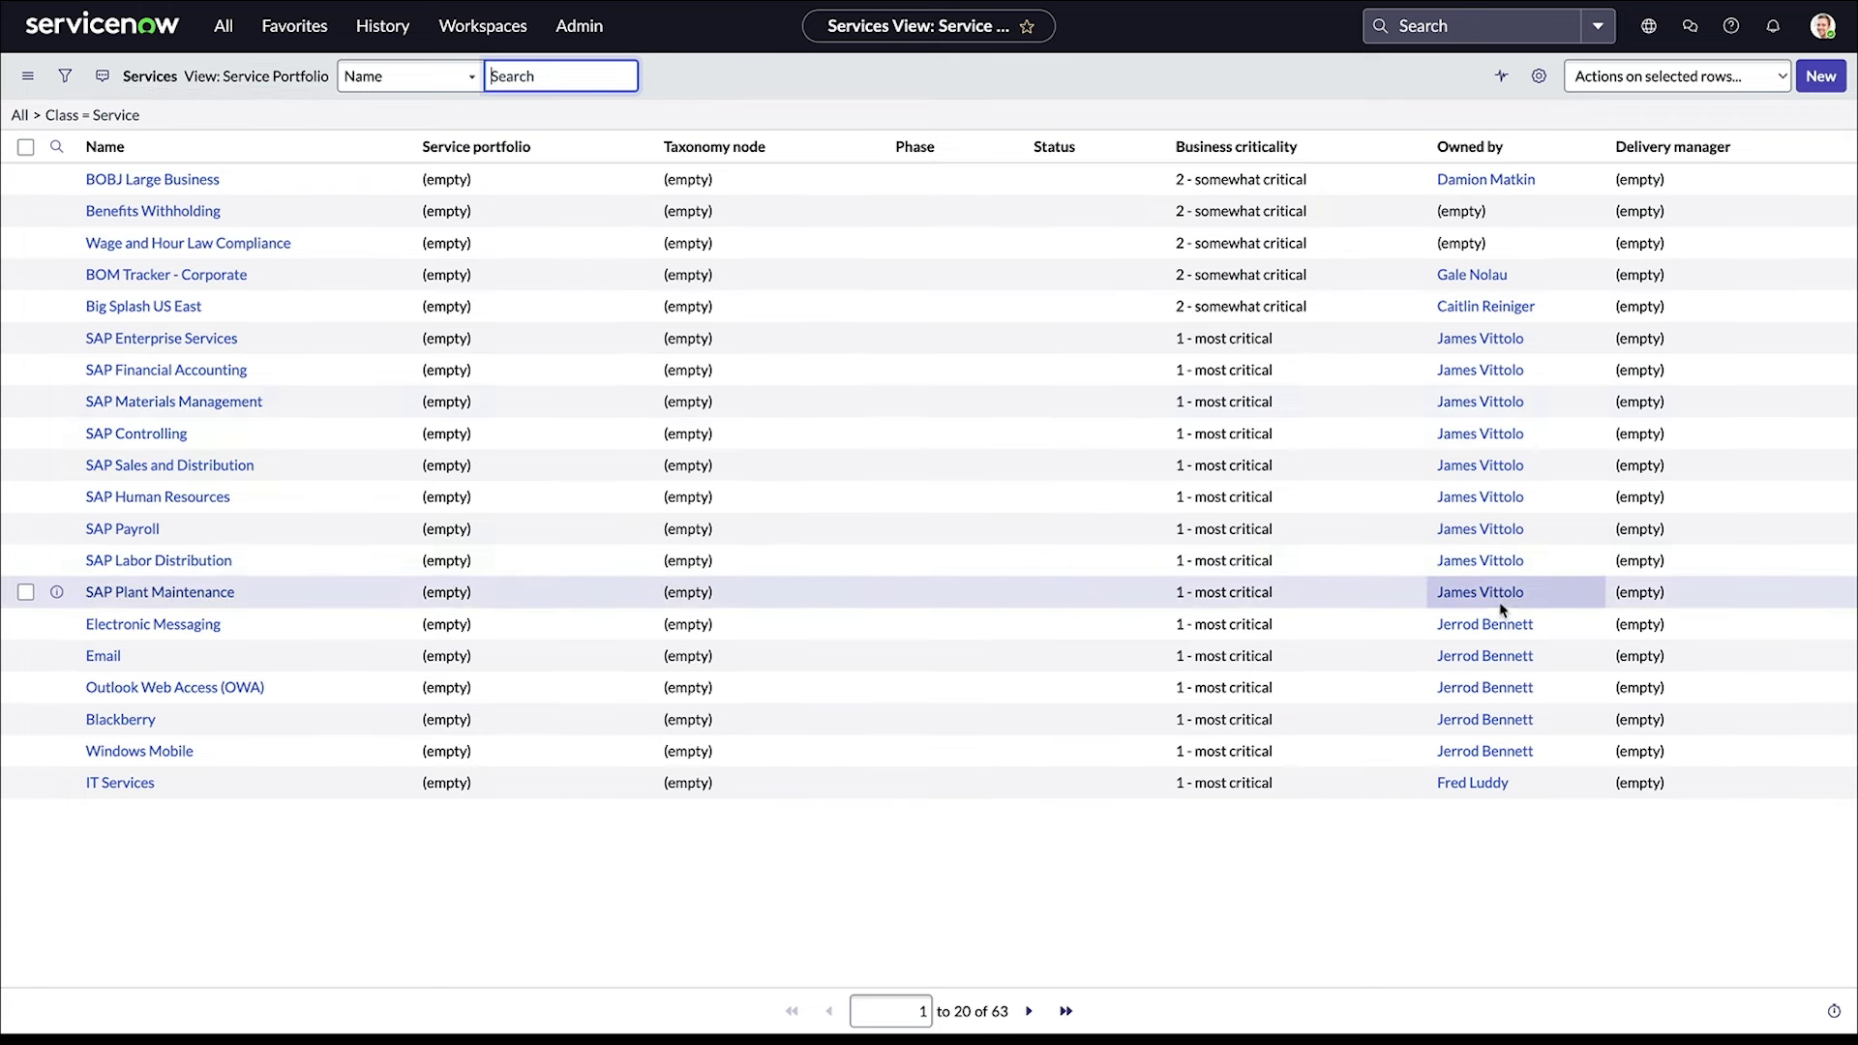
click(28, 78)
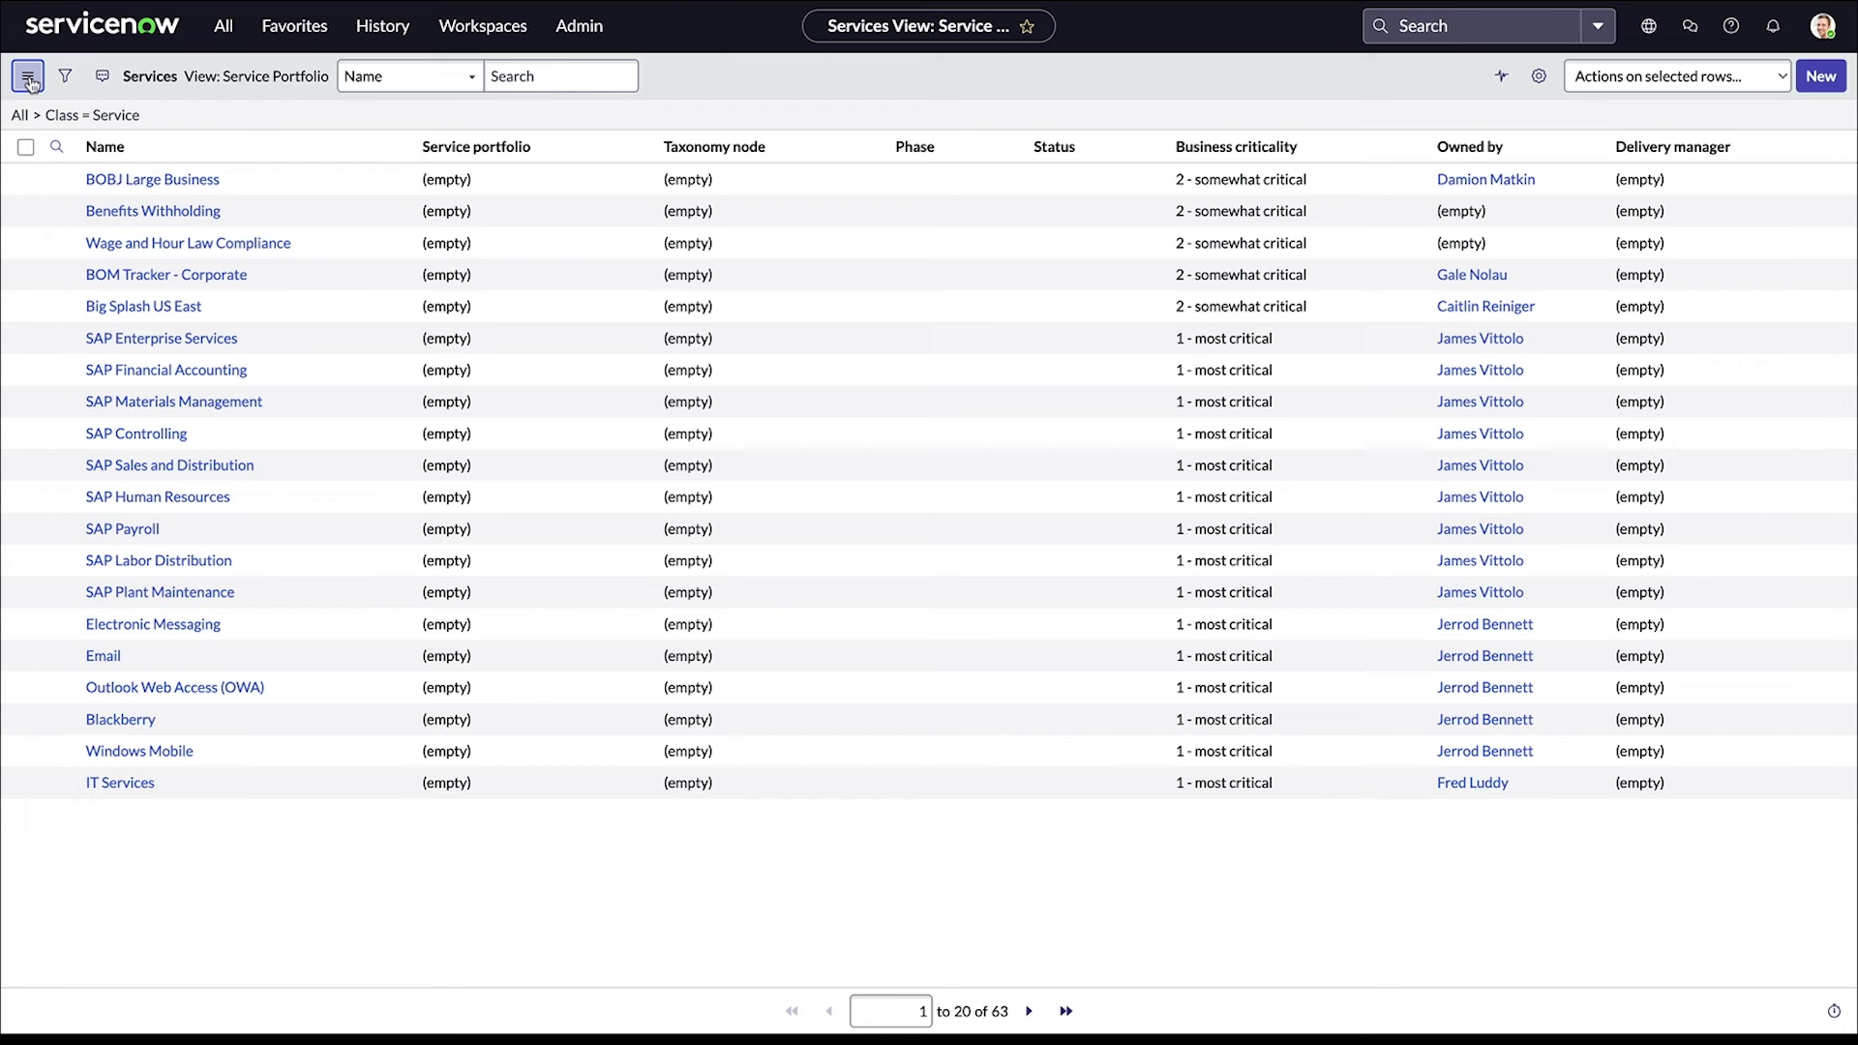
click(28, 78)
click(28, 78)
mouse_move(63, 119)
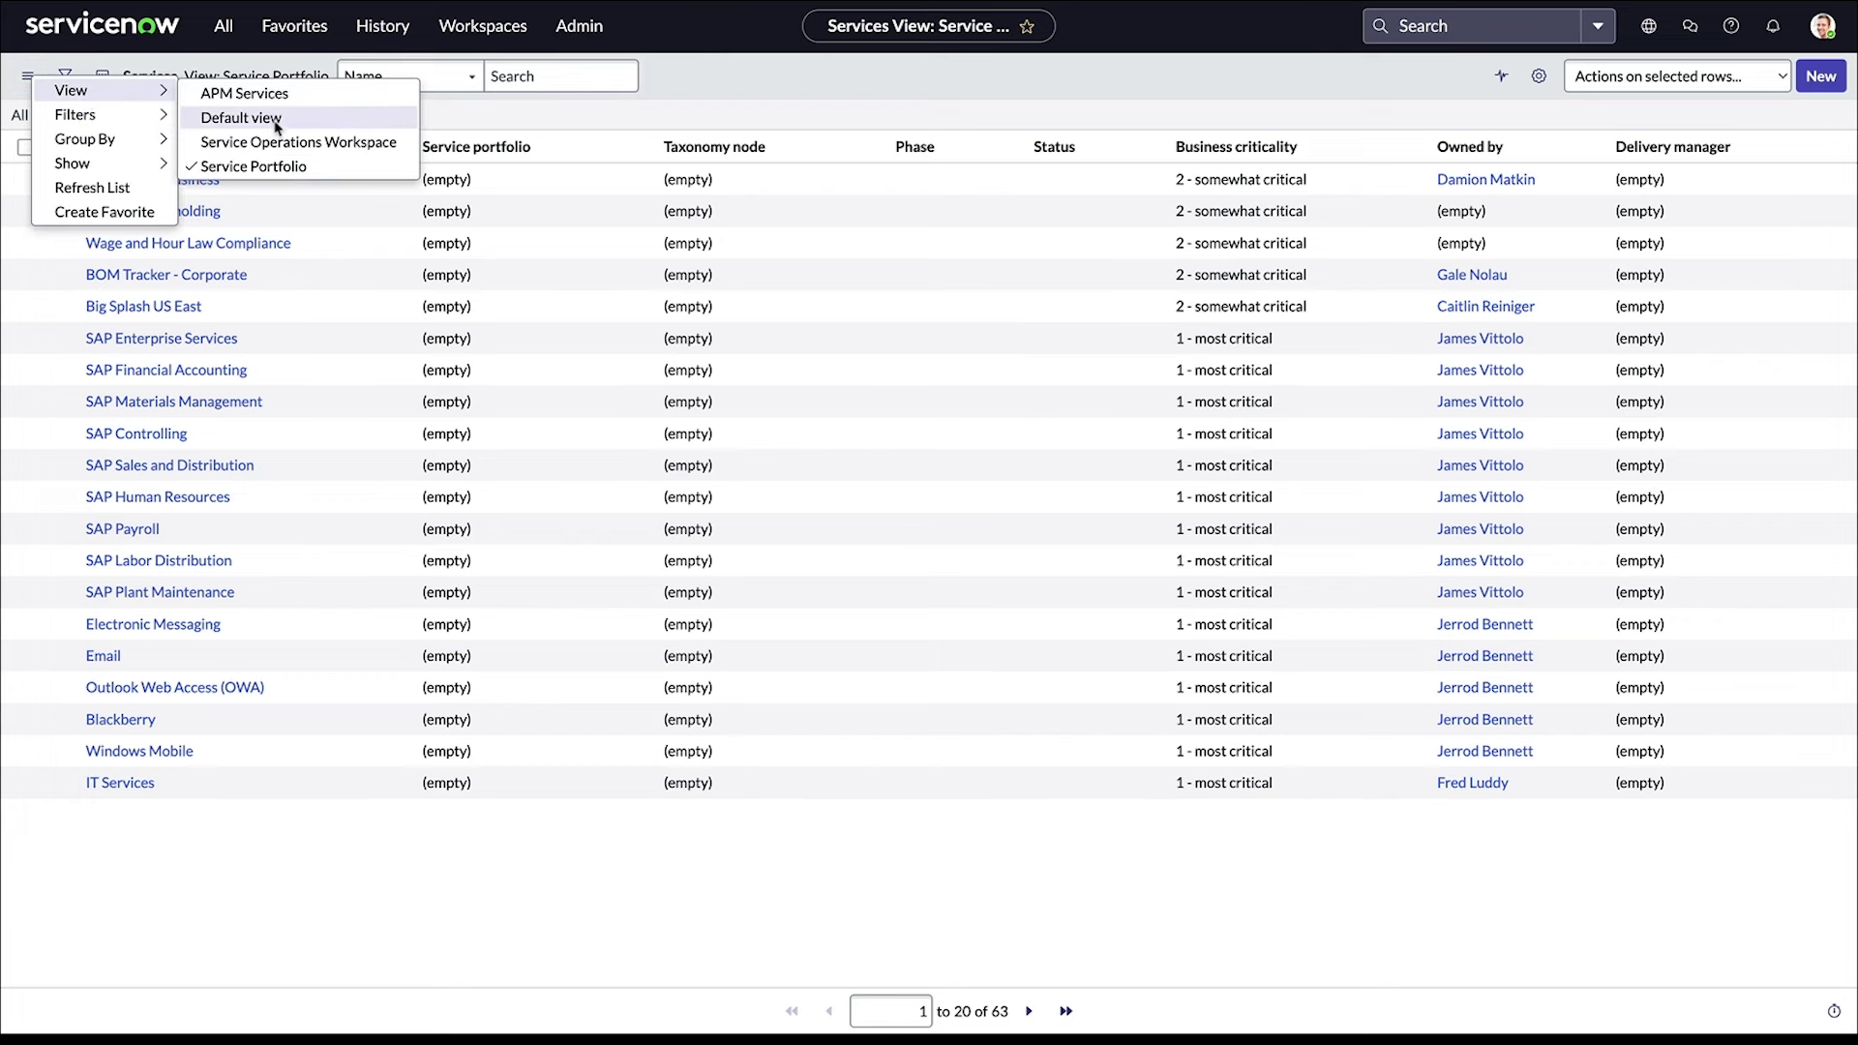
click(276, 120)
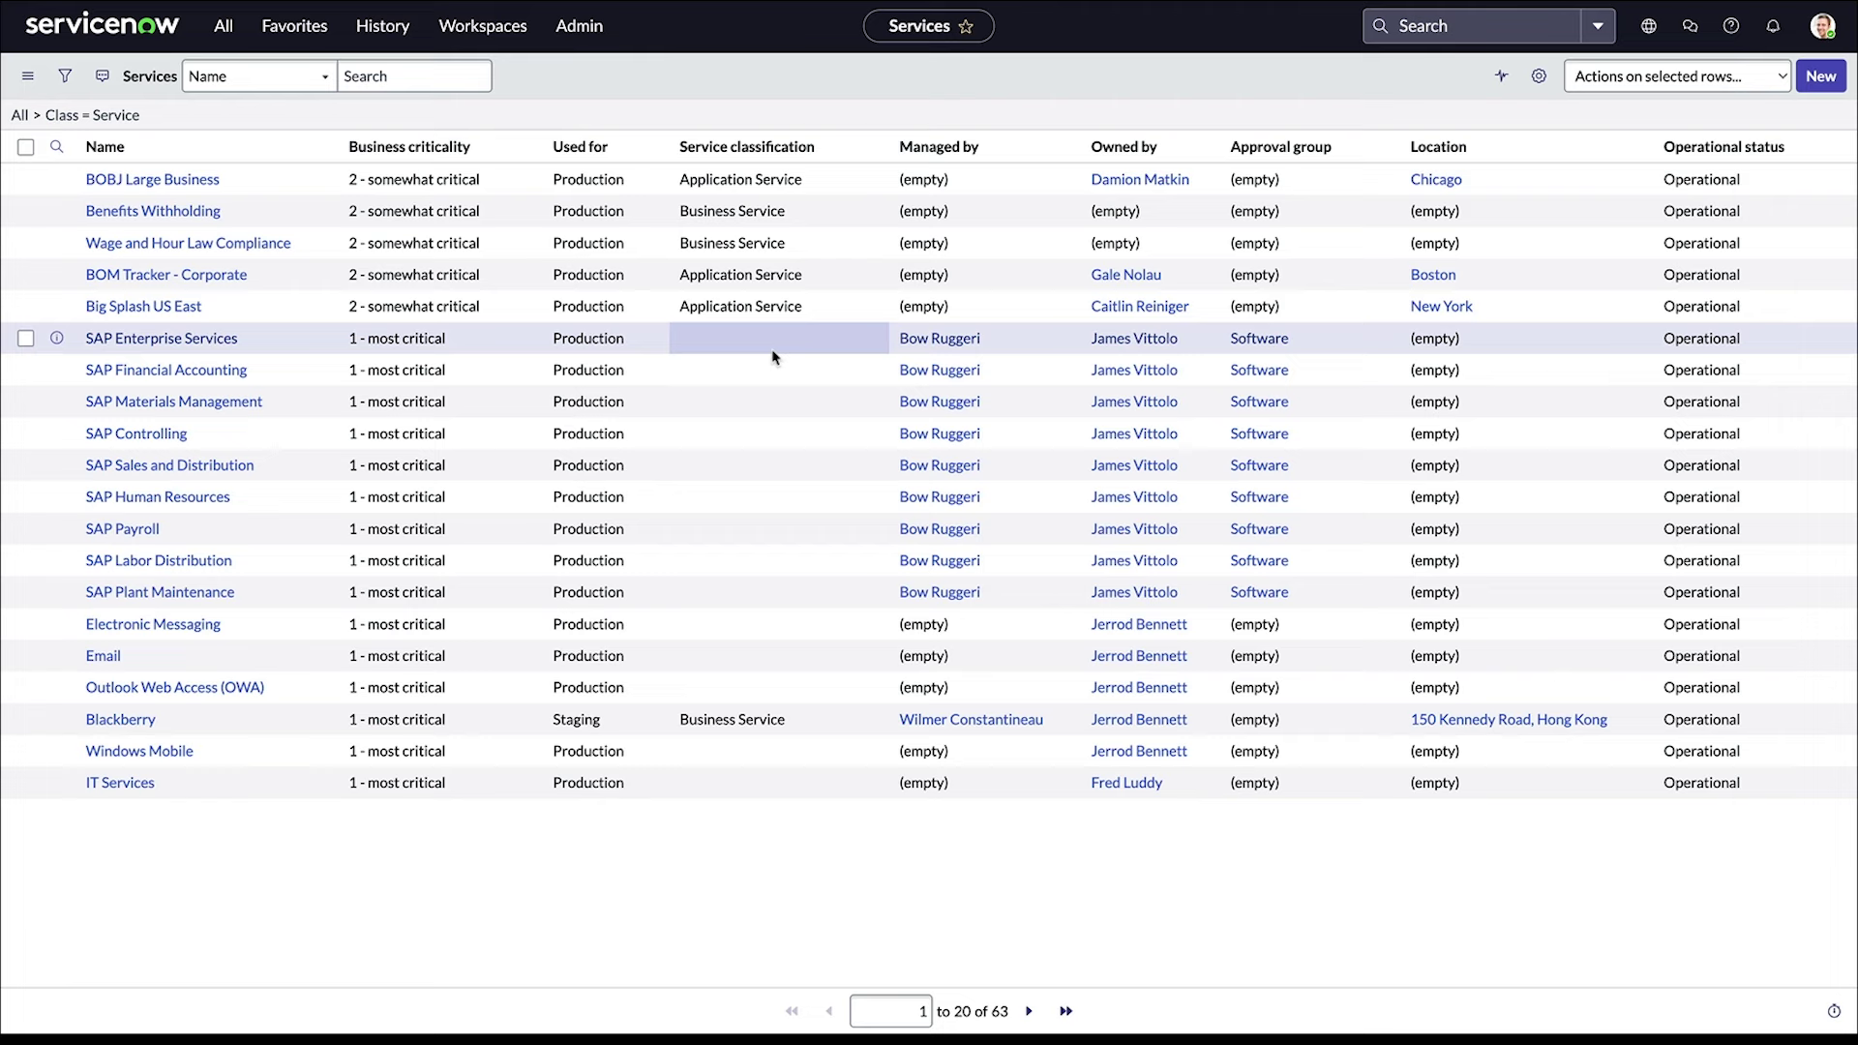
- Convert Benefits Withholding to a business service and confirm the conversion
click(135, 219)
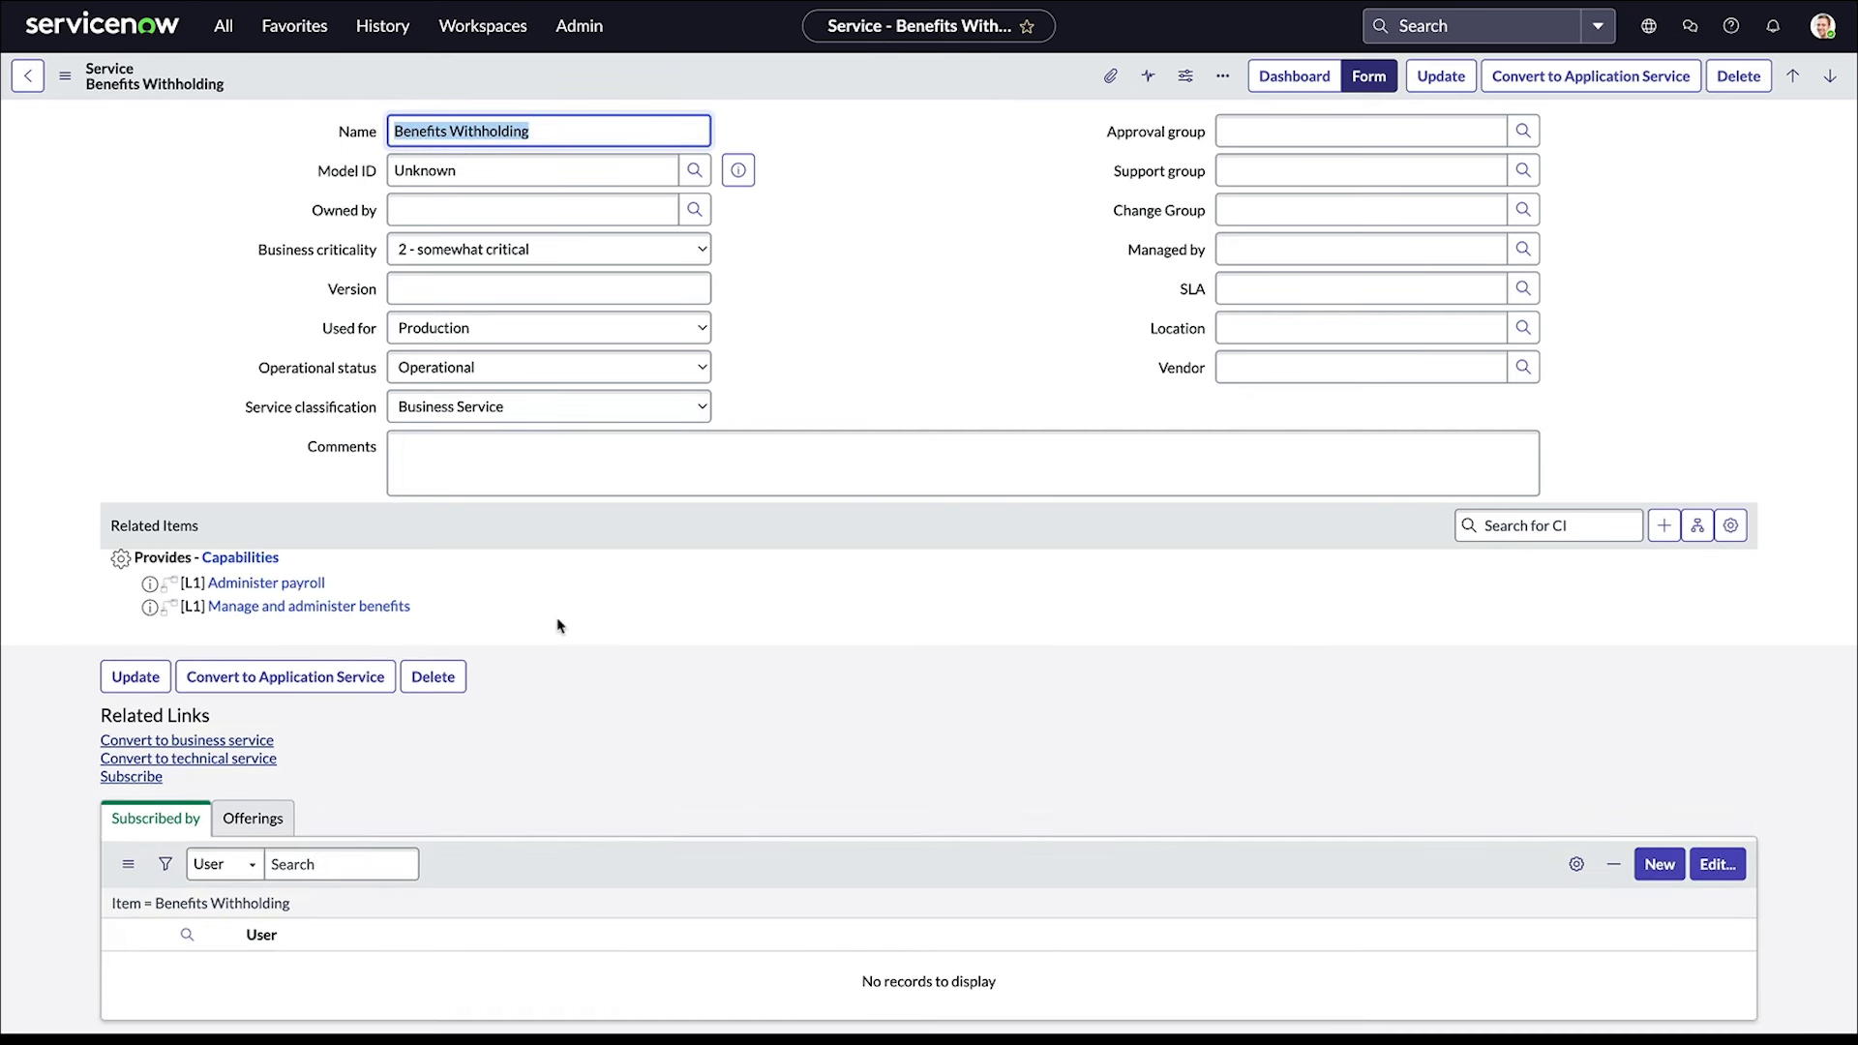
scroll(557, 625, down, 1)
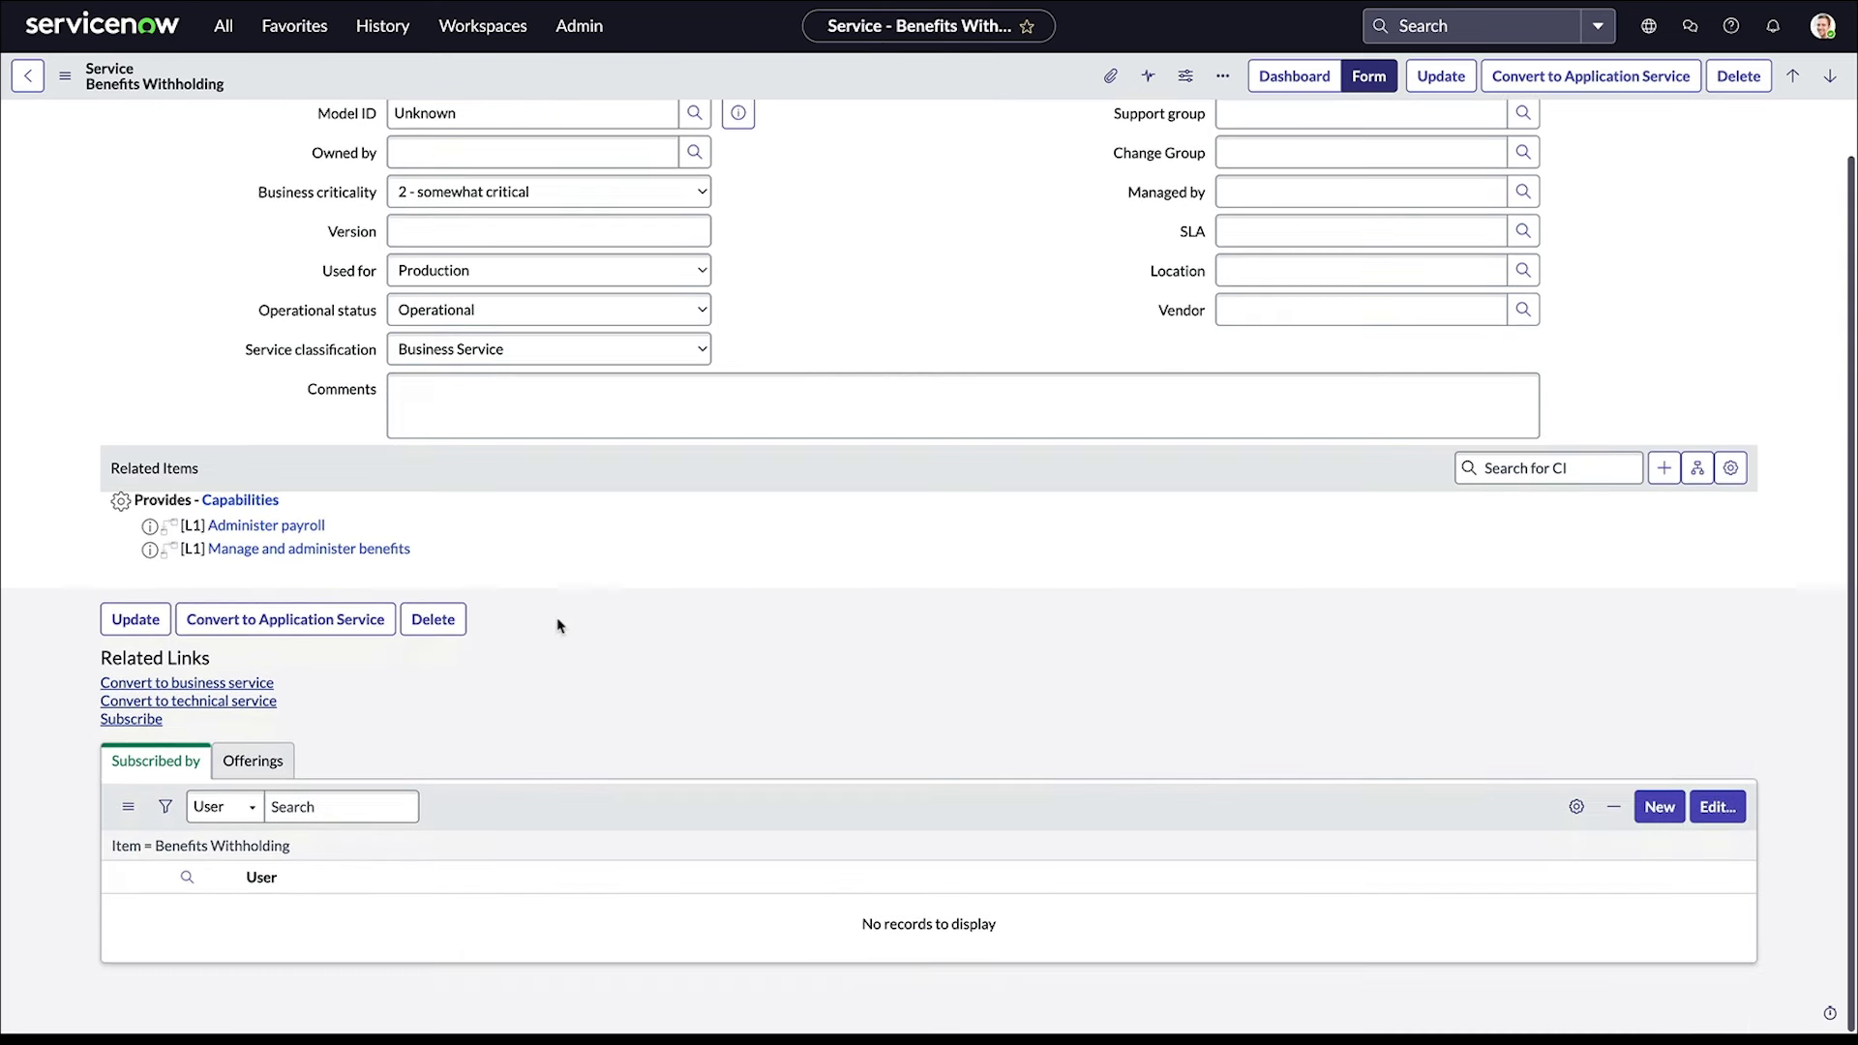
click(172, 685)
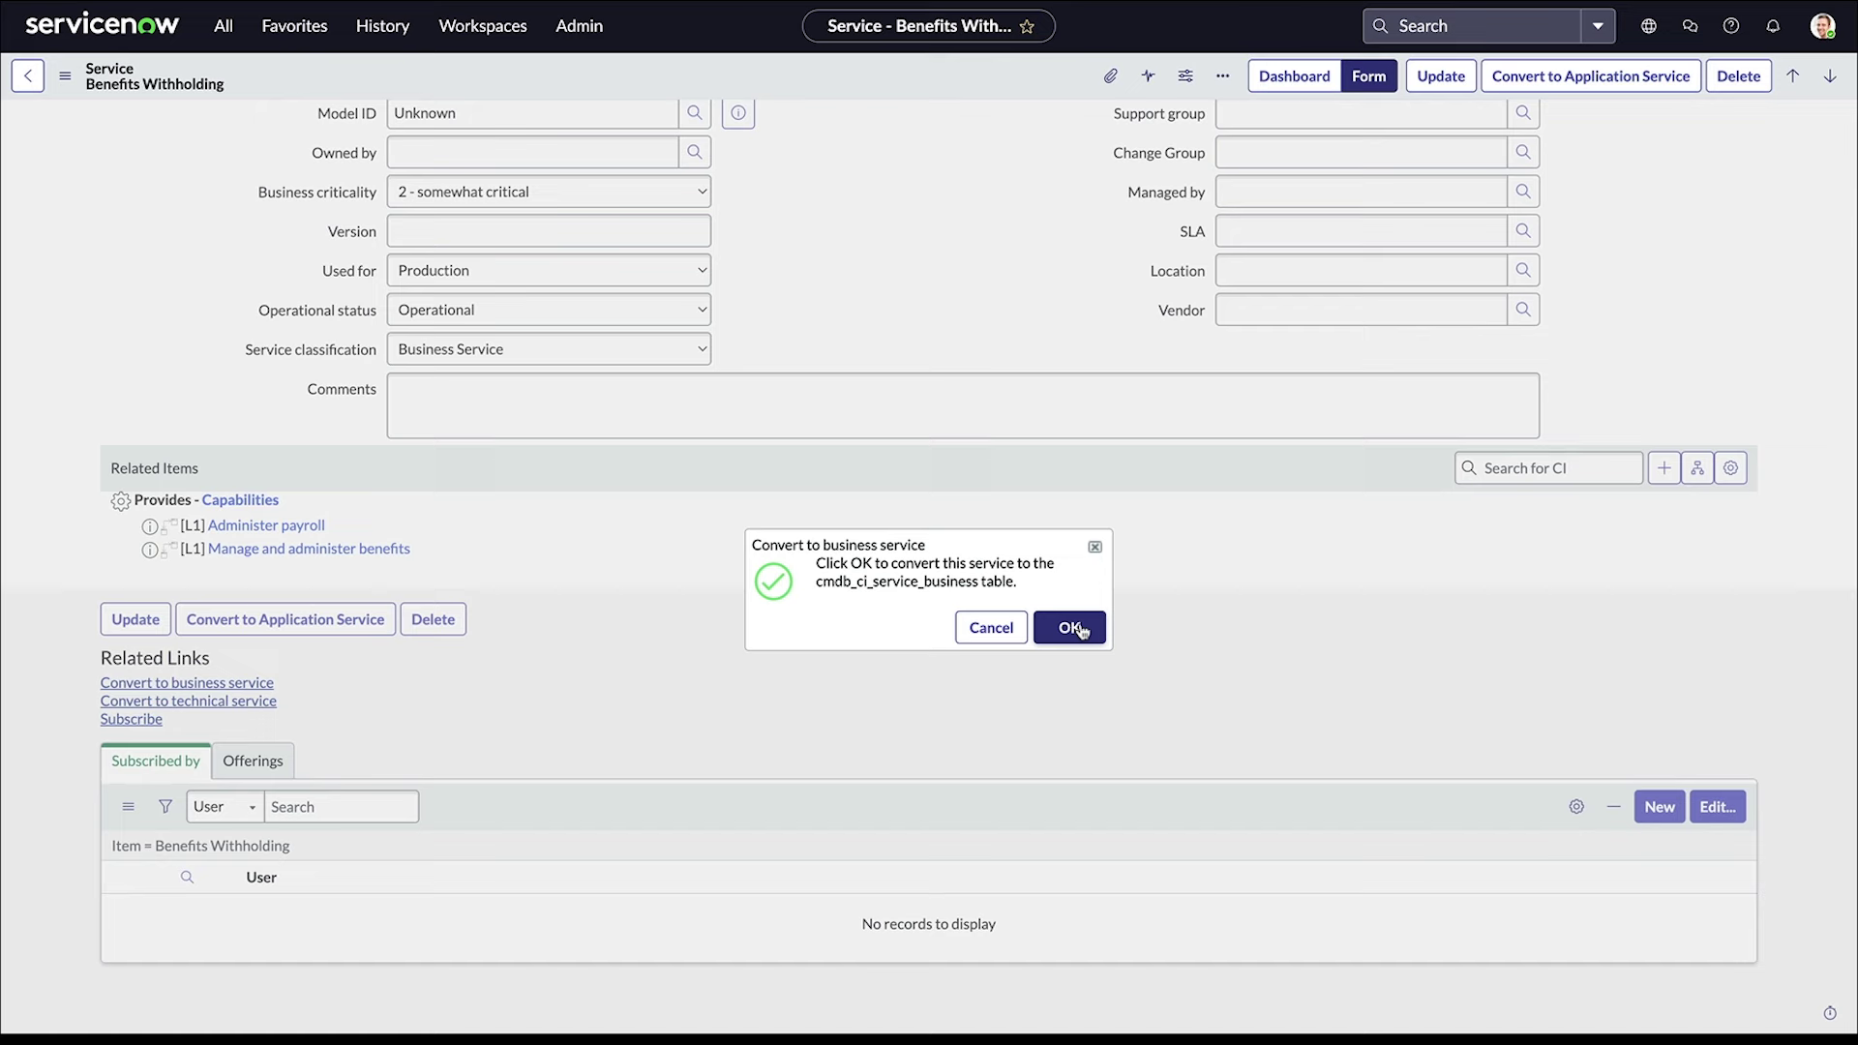
click(1078, 633)
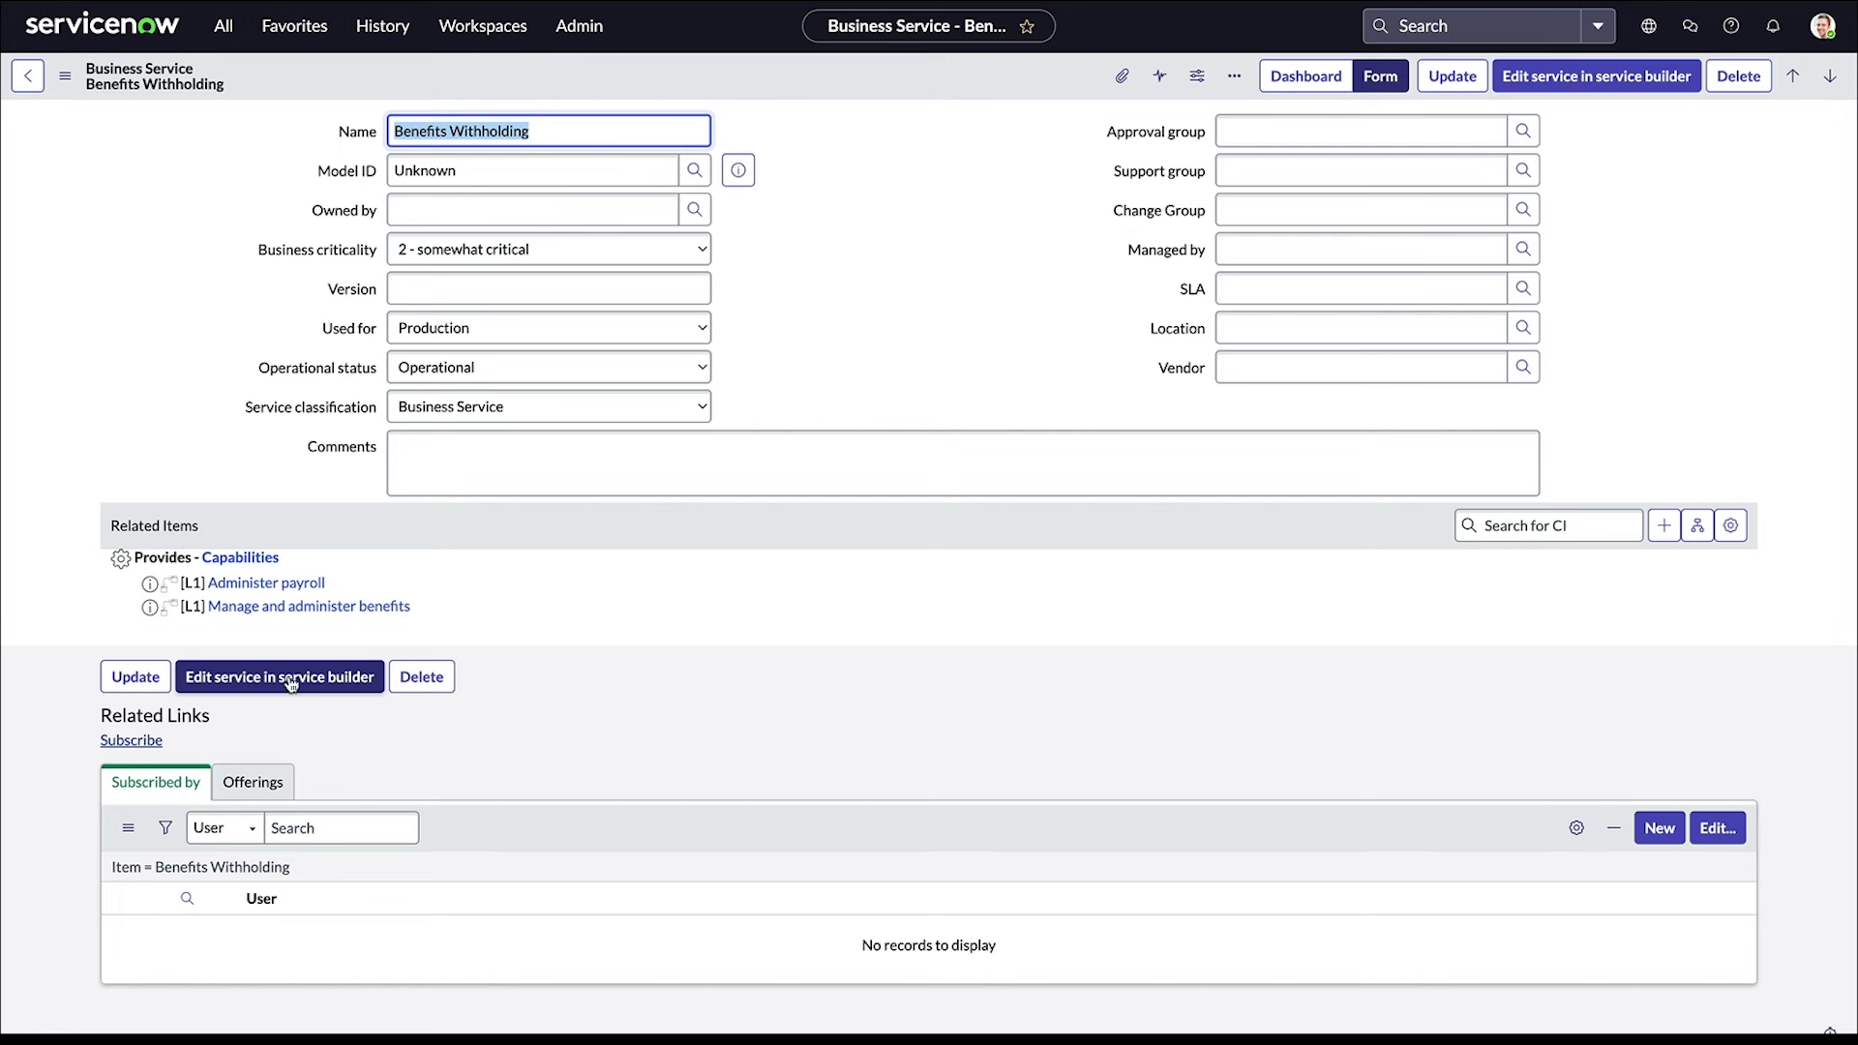
- Check out Benefits Withholding in Service Builder and review its Details page
click(291, 684)
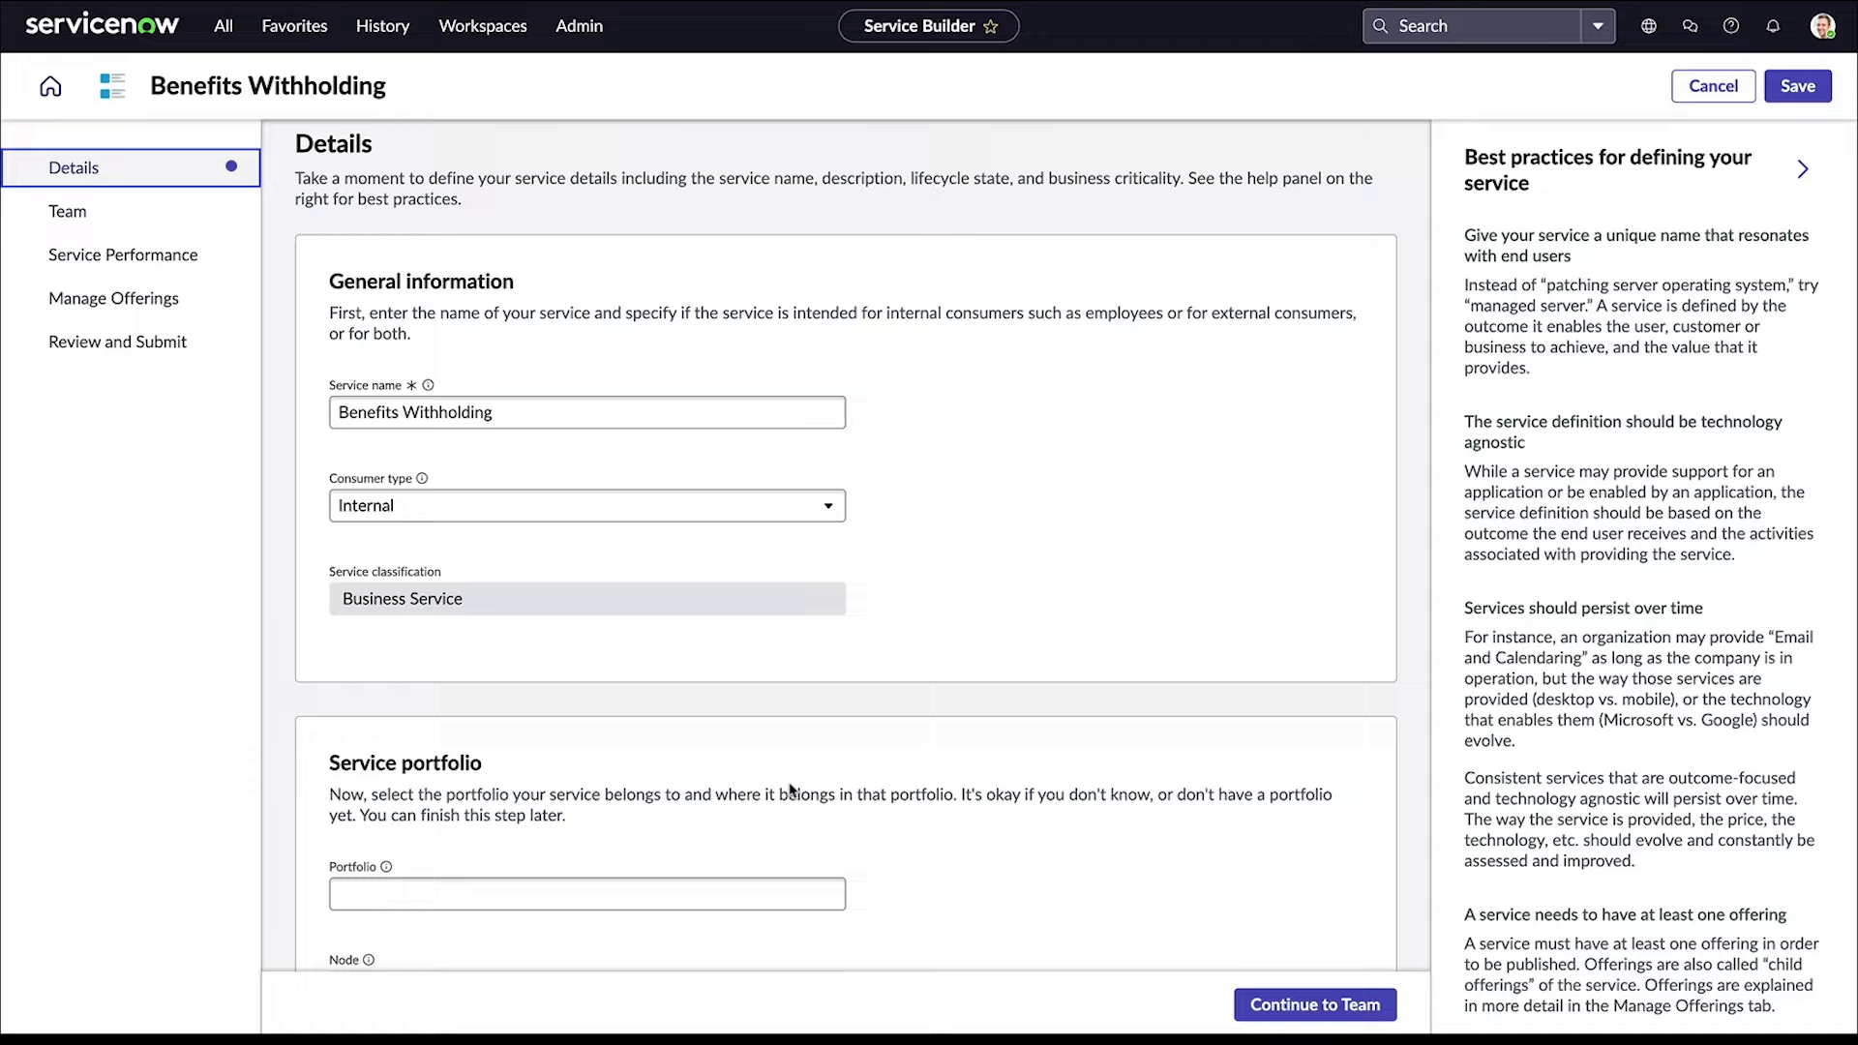
scroll(790, 789, down, 8)
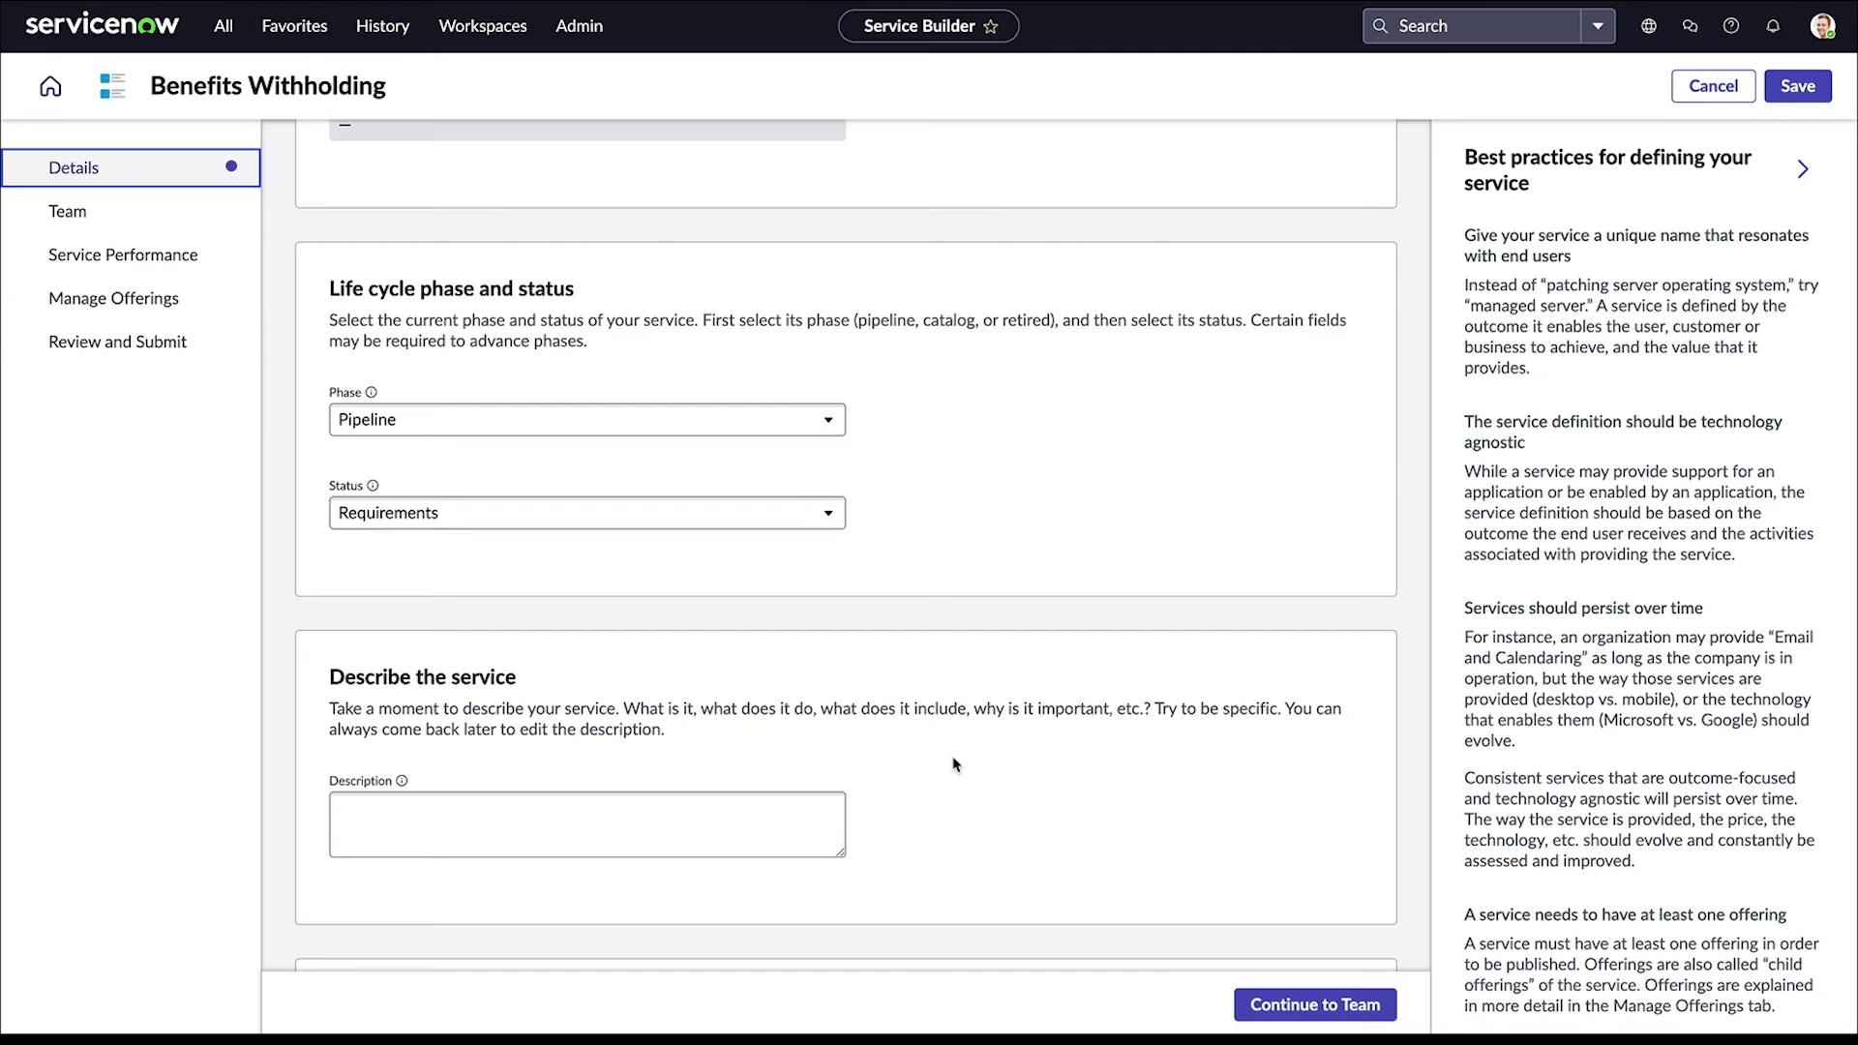
scroll(953, 764, down, 5)
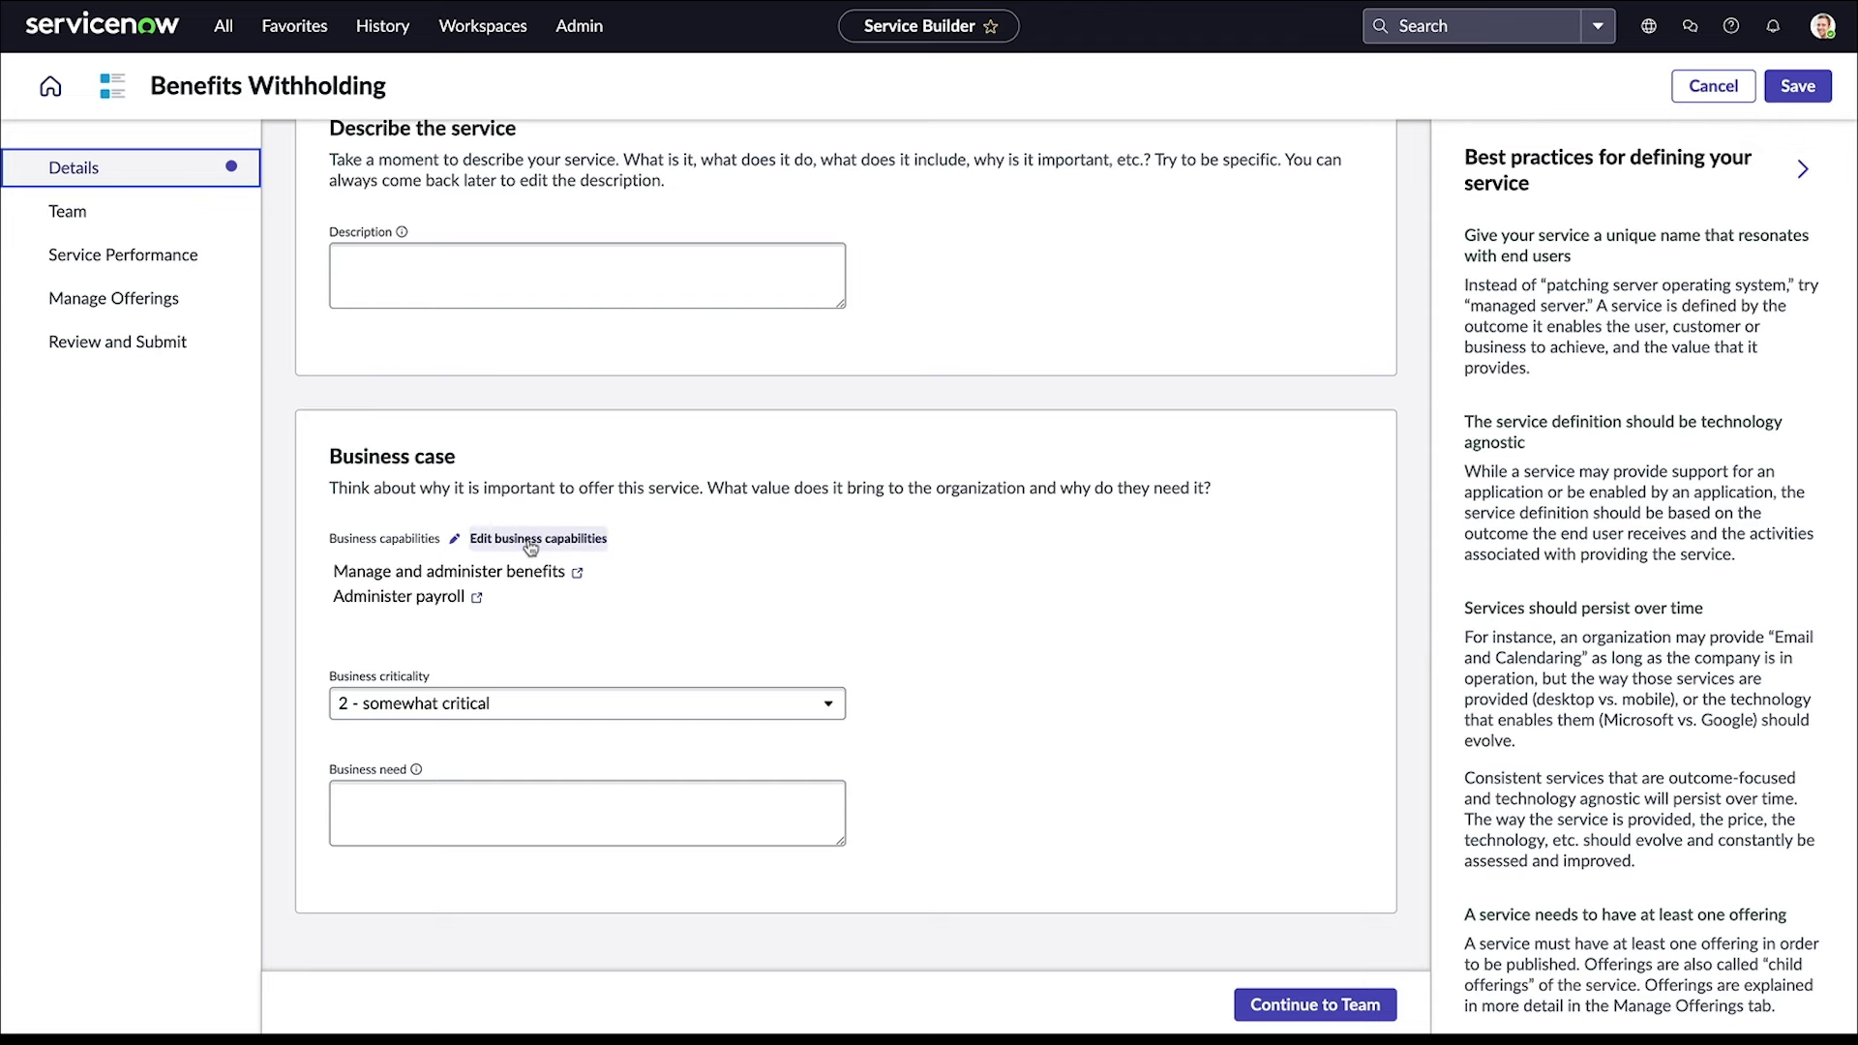
click(129, 300)
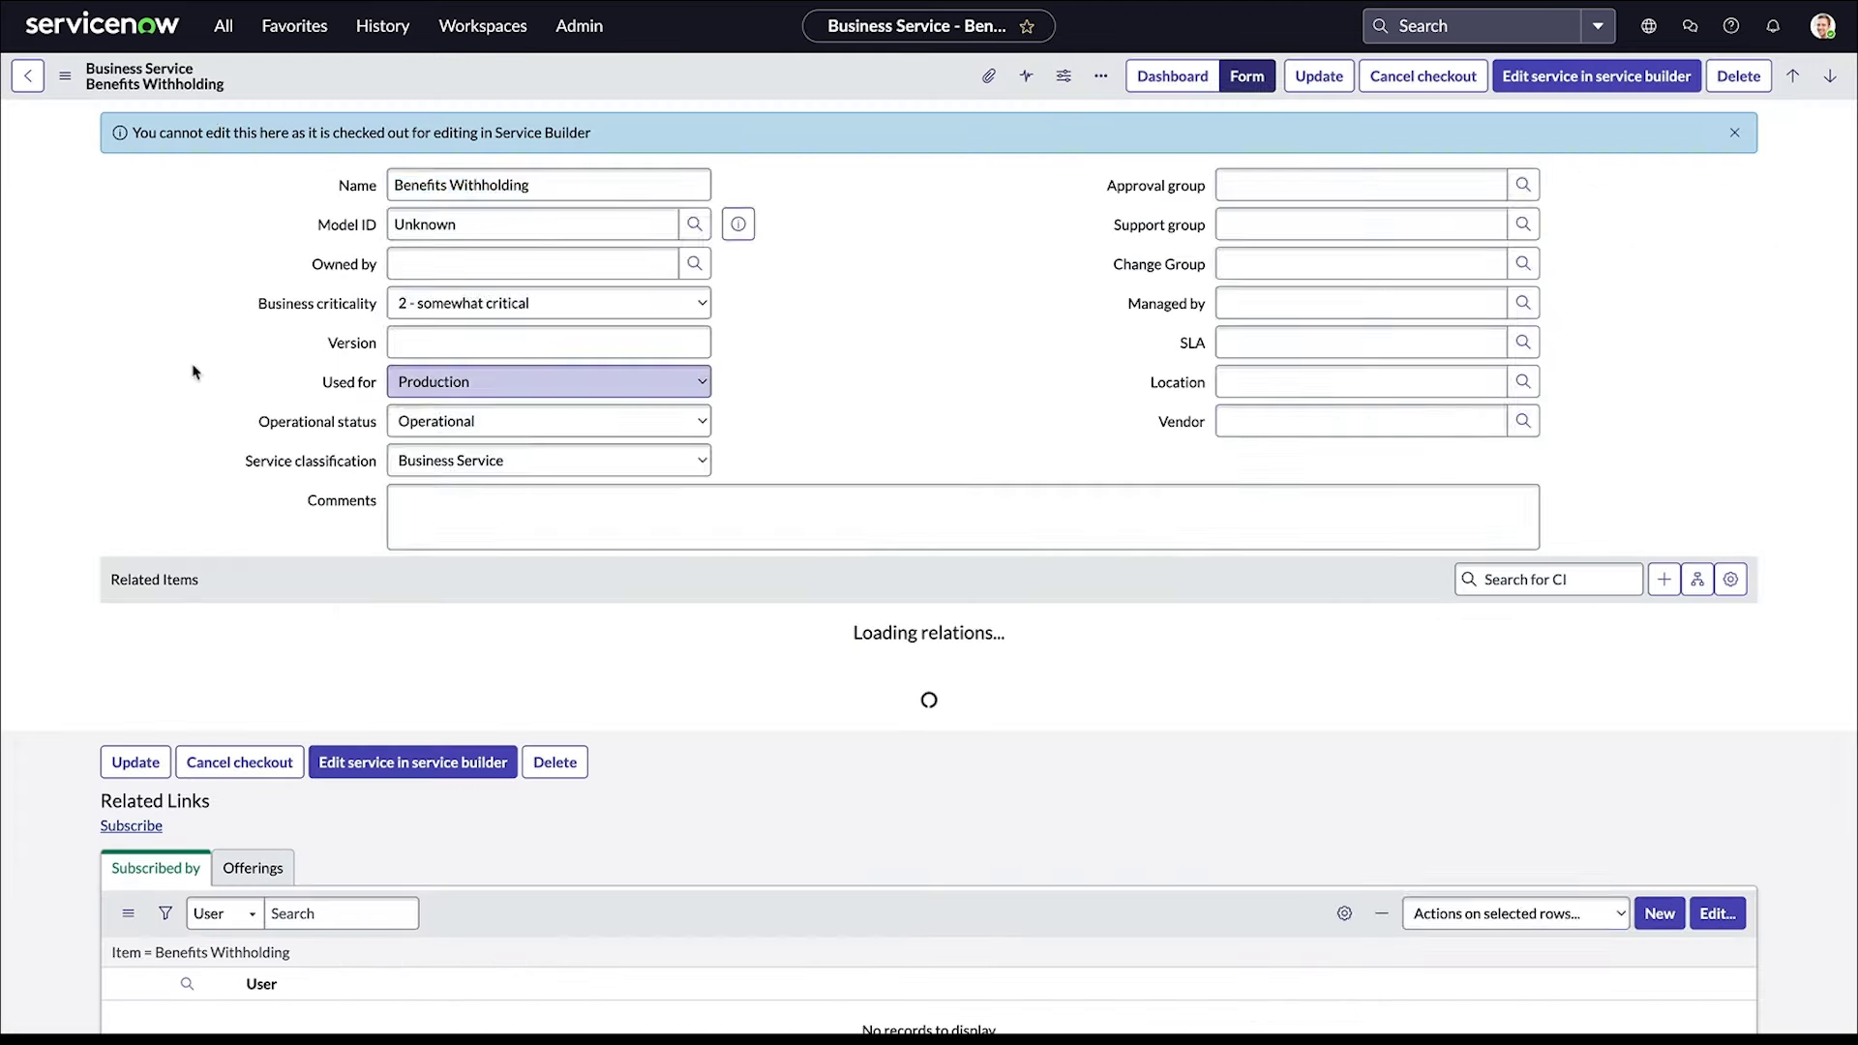
- Reopen the Services list in Default view, now 62 records, and show its second page
click(224, 39)
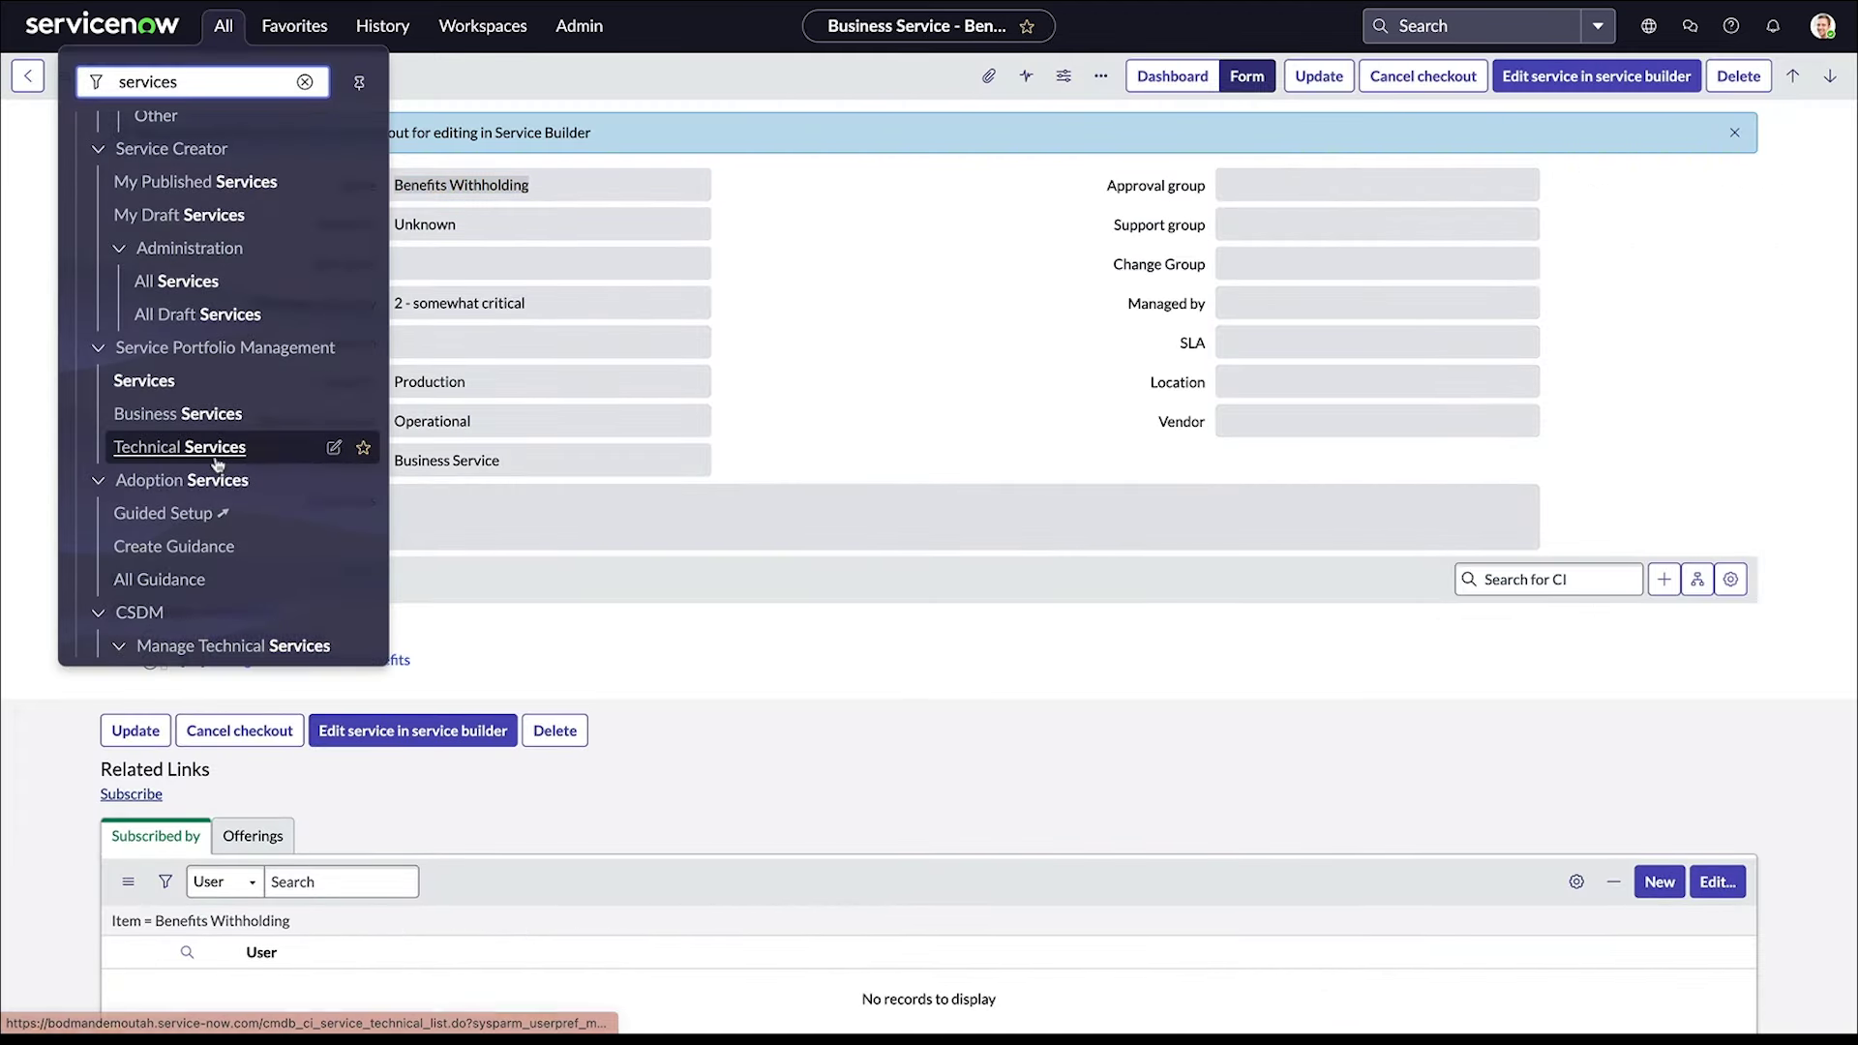
click(155, 382)
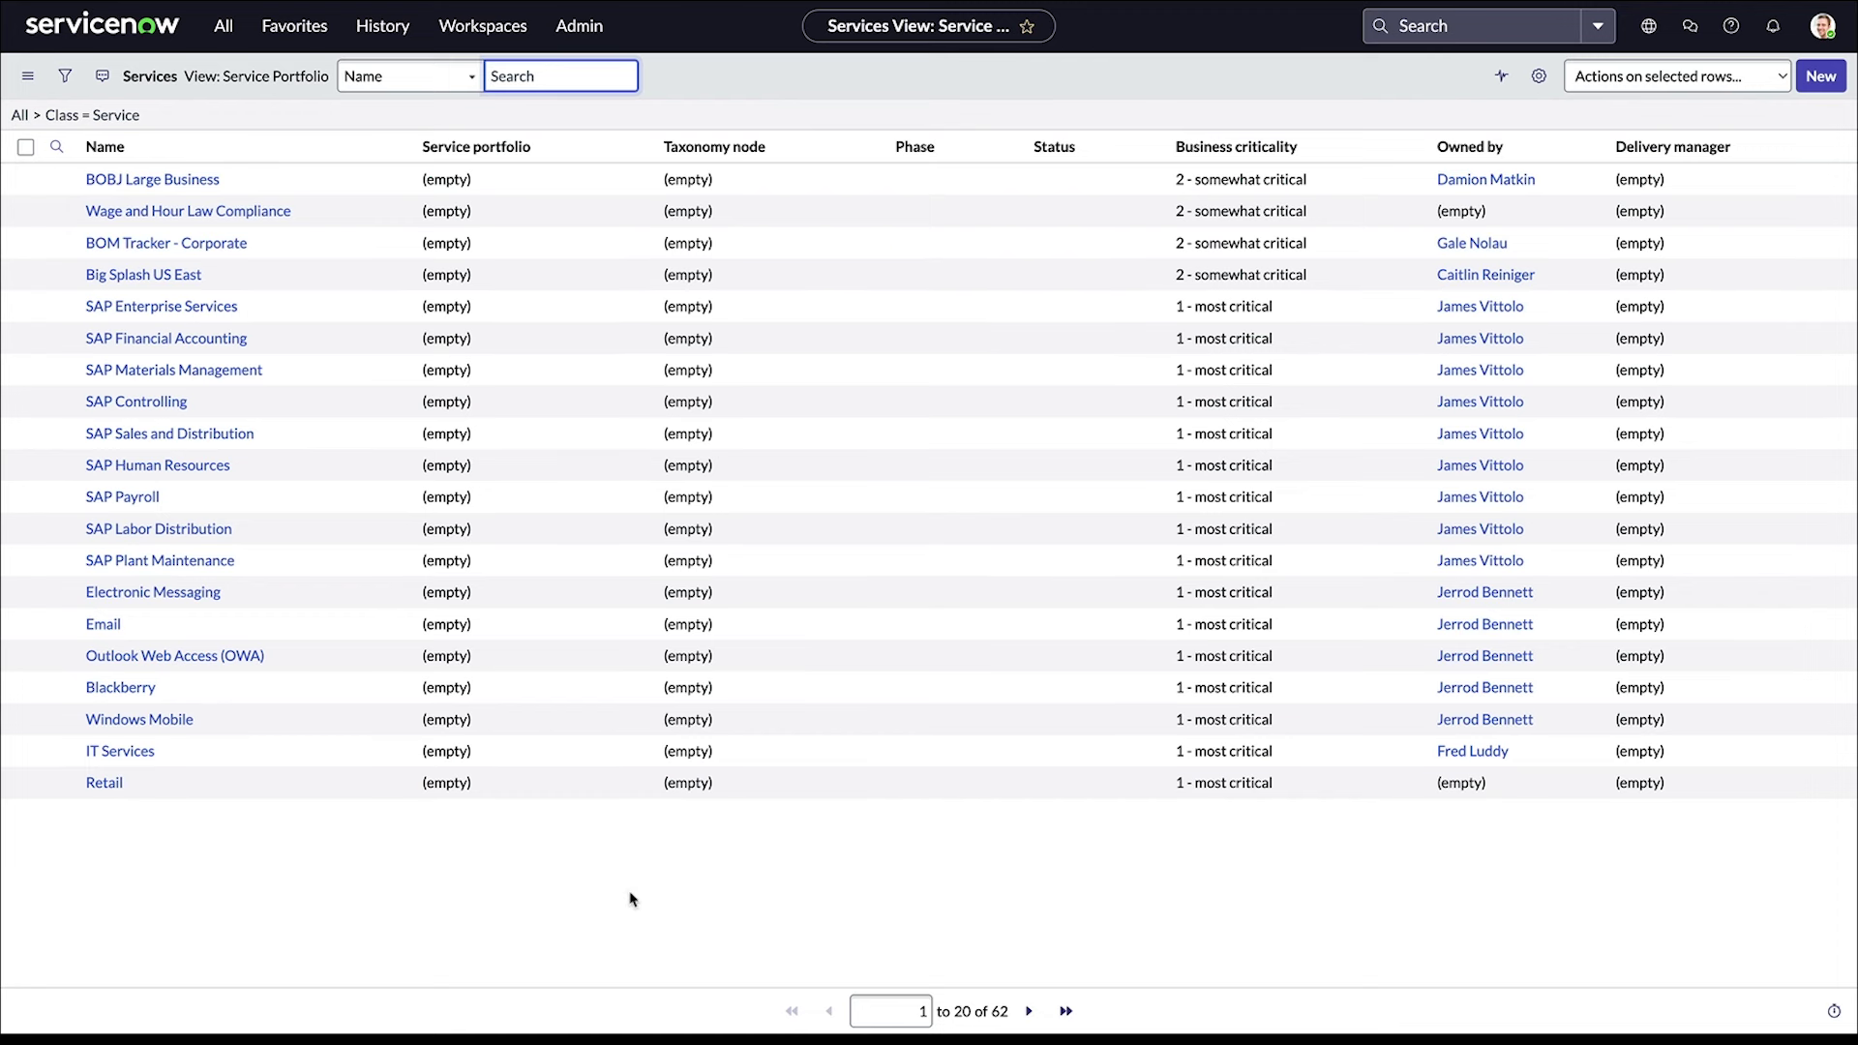
click(32, 77)
mouse_move(107, 92)
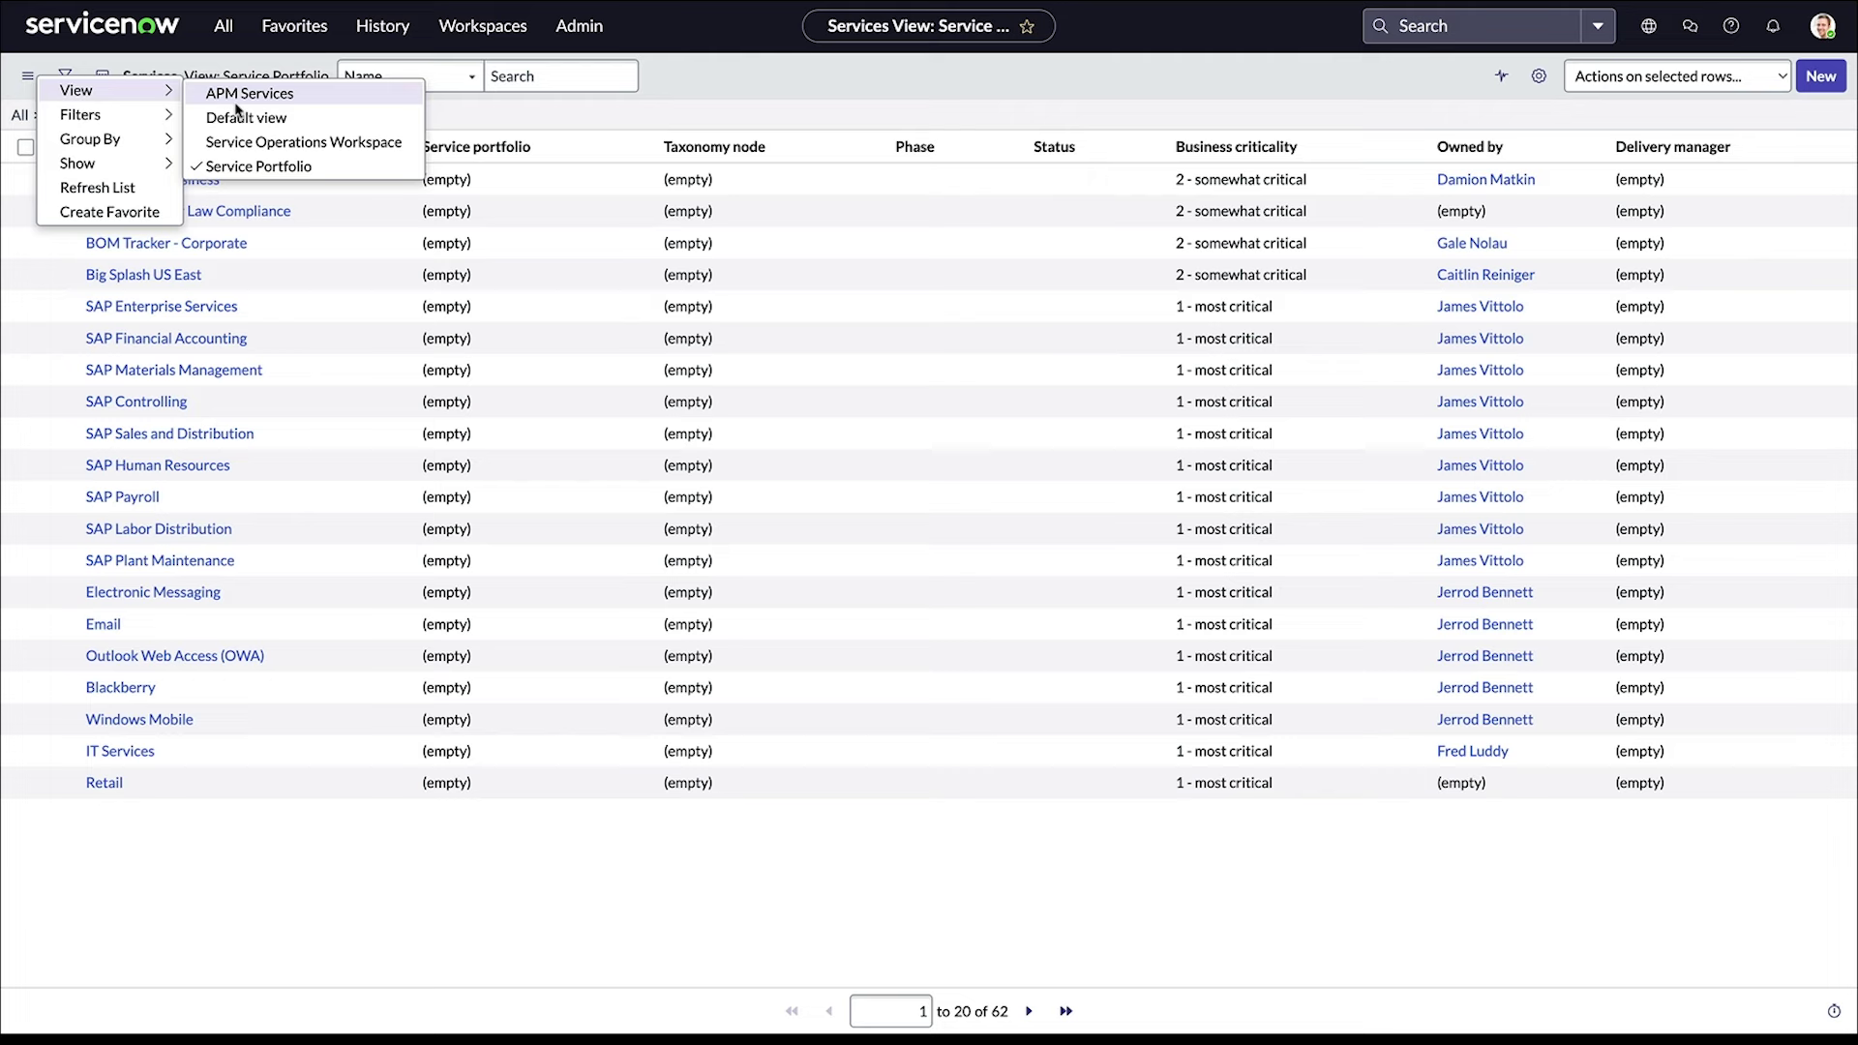
click(292, 128)
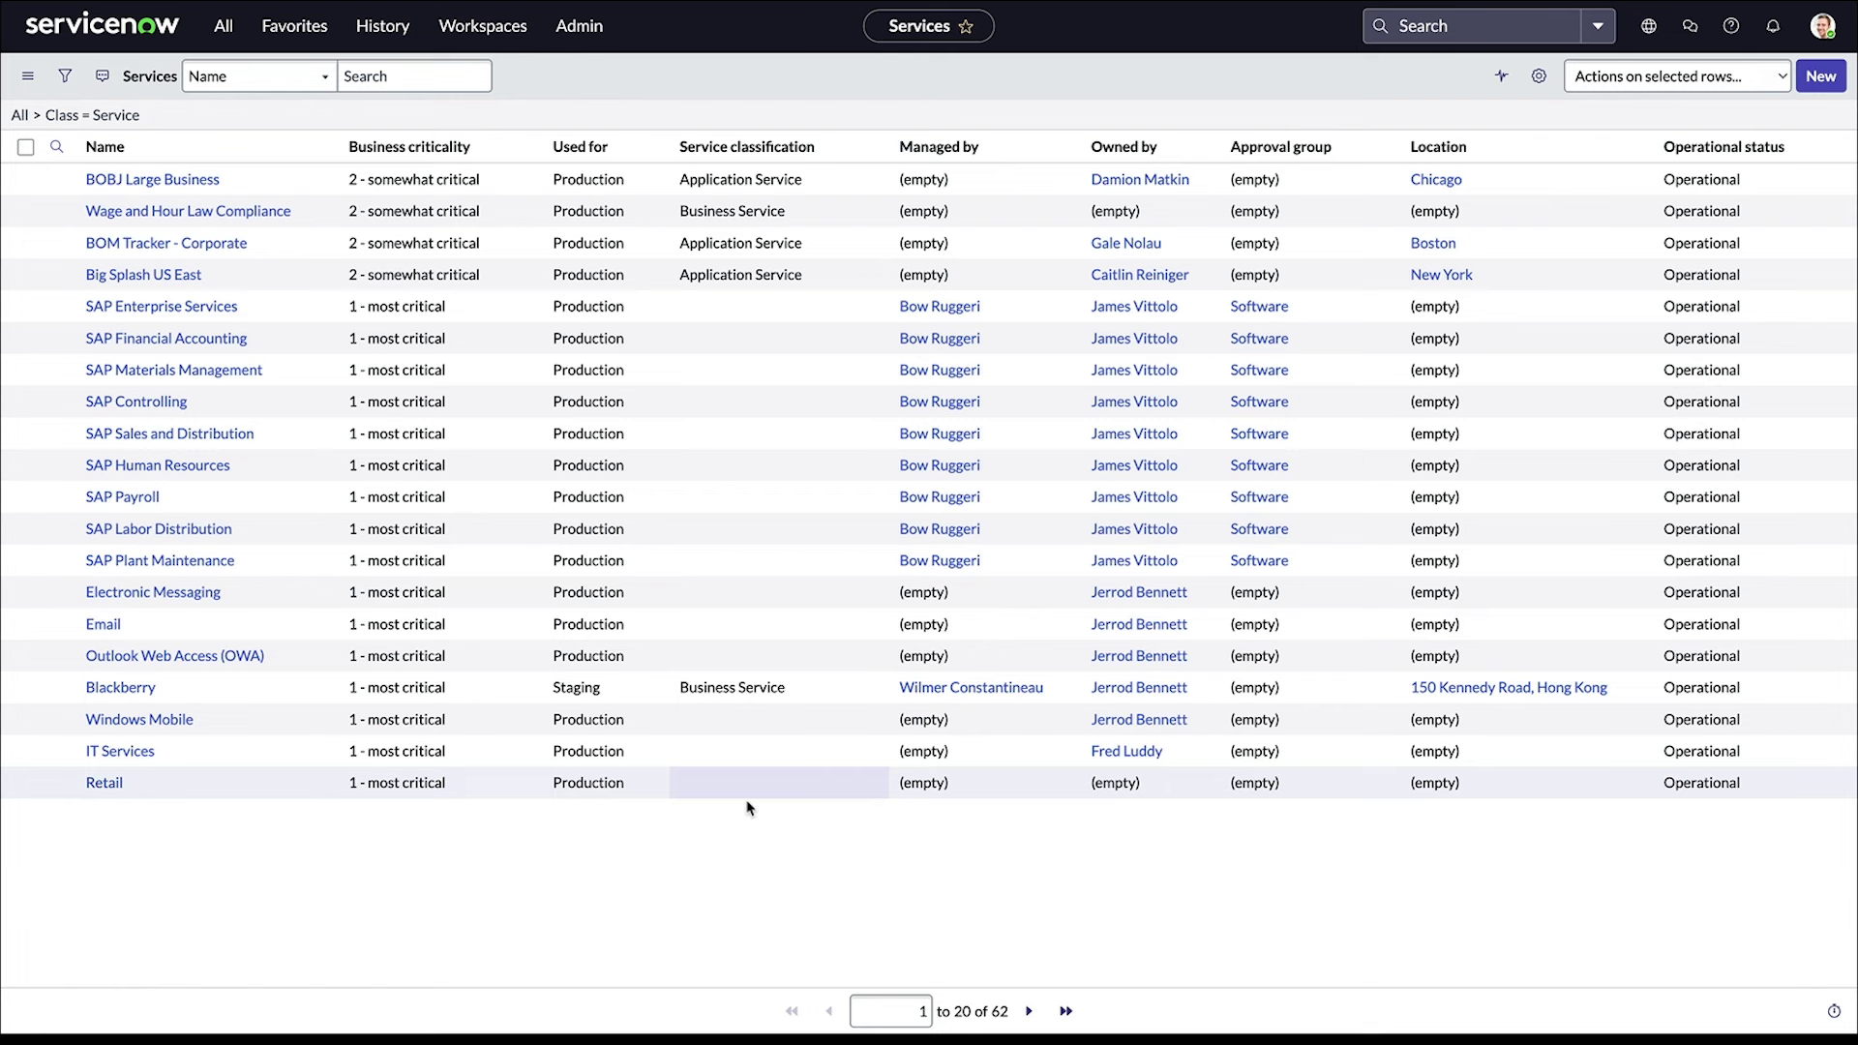
click(1029, 1012)
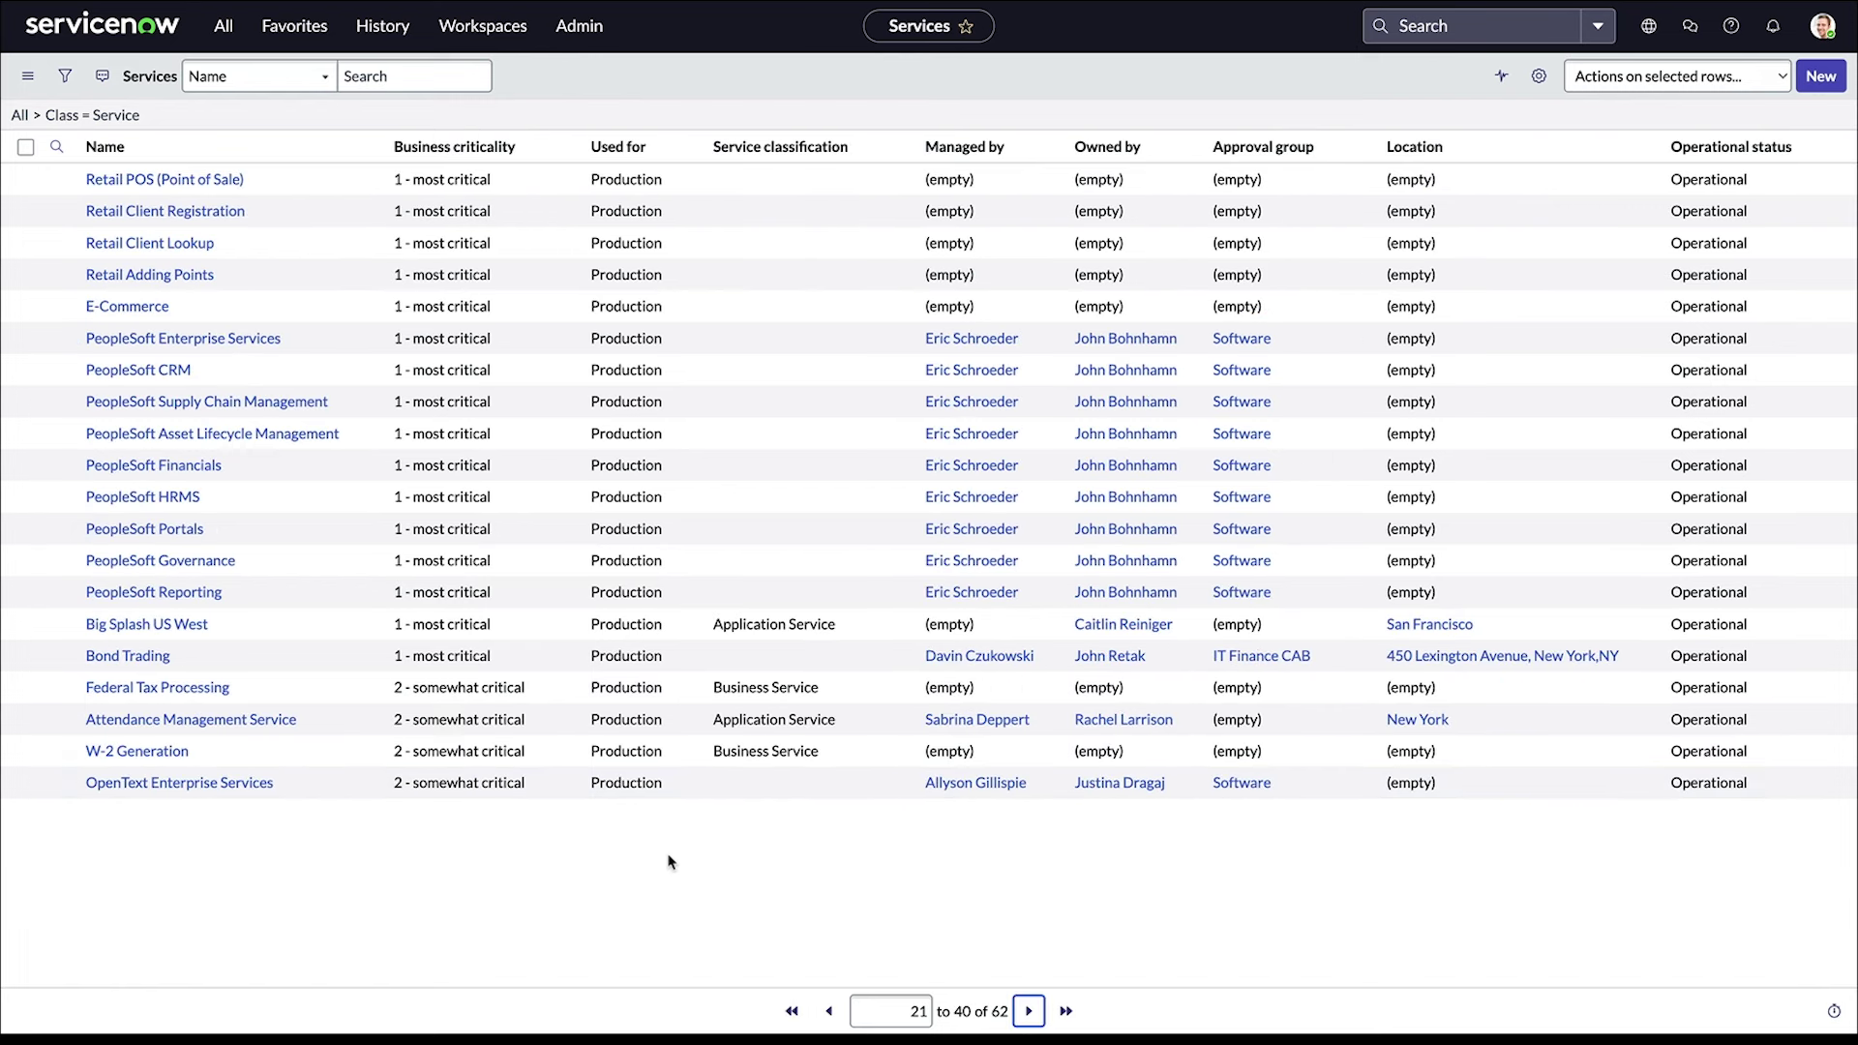